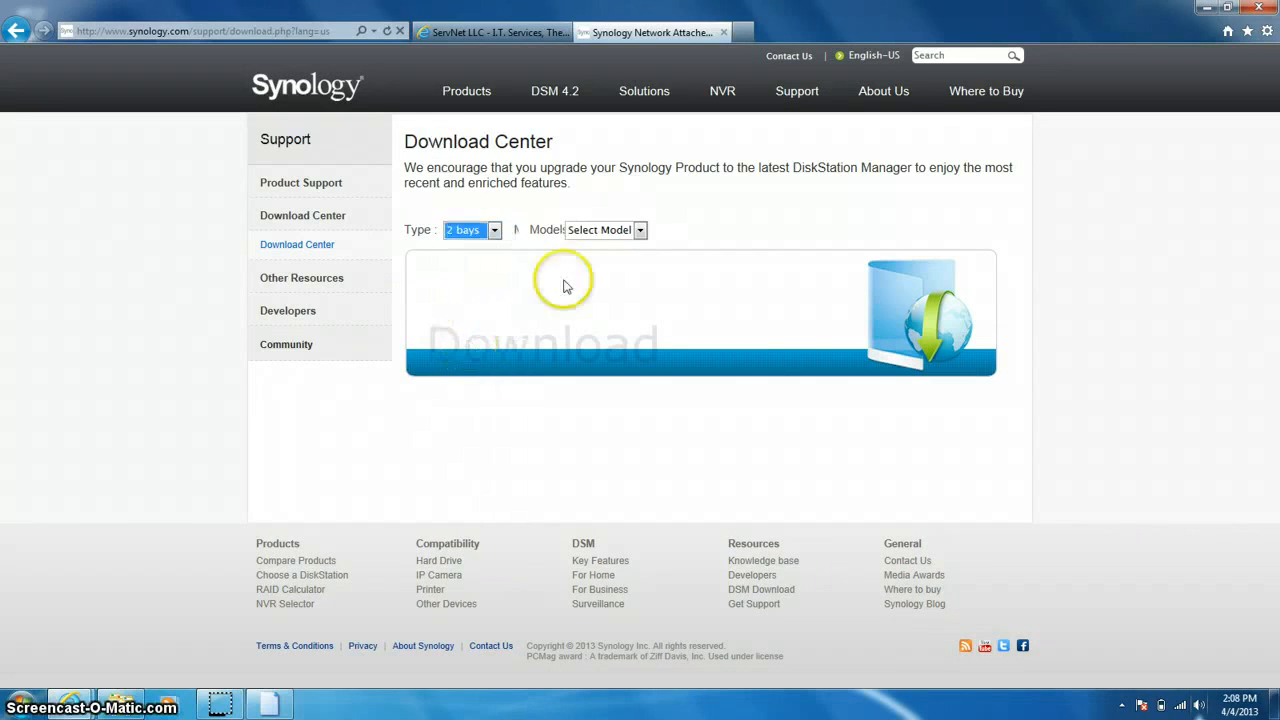
Choose the DS212j model and run the Americas download of Synology Assistant for Windows
click(612, 230)
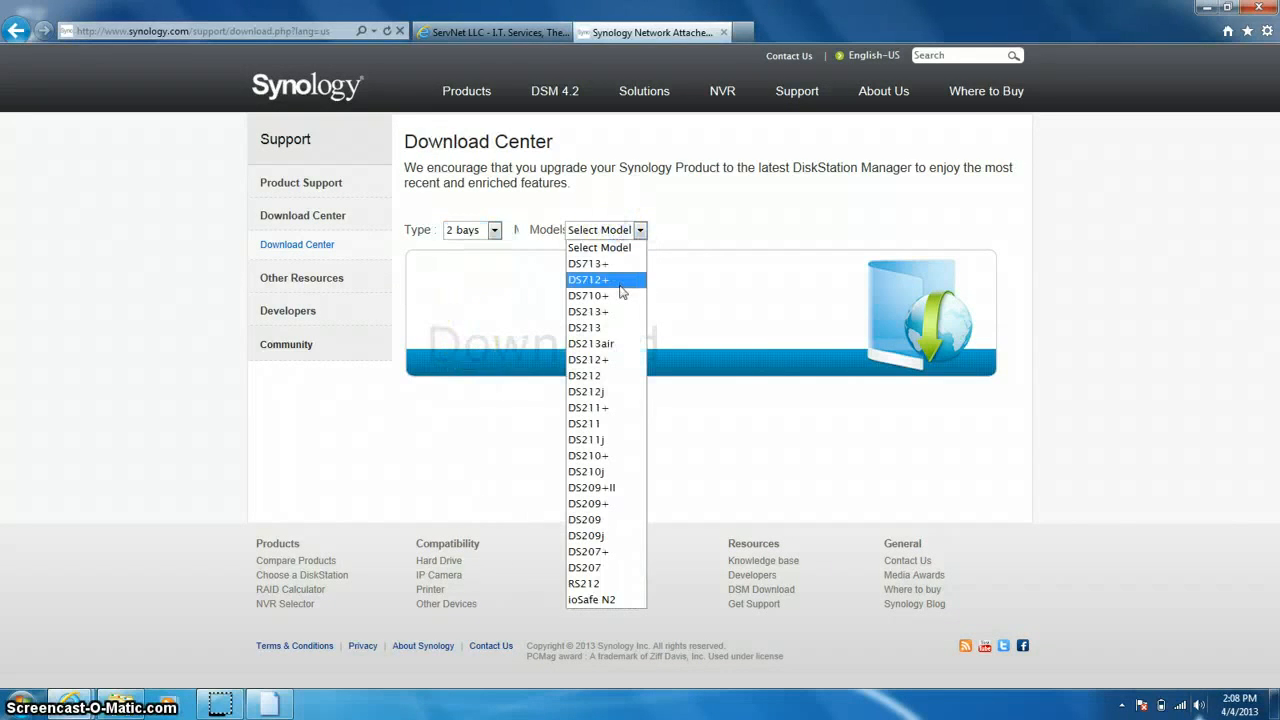
click(607, 392)
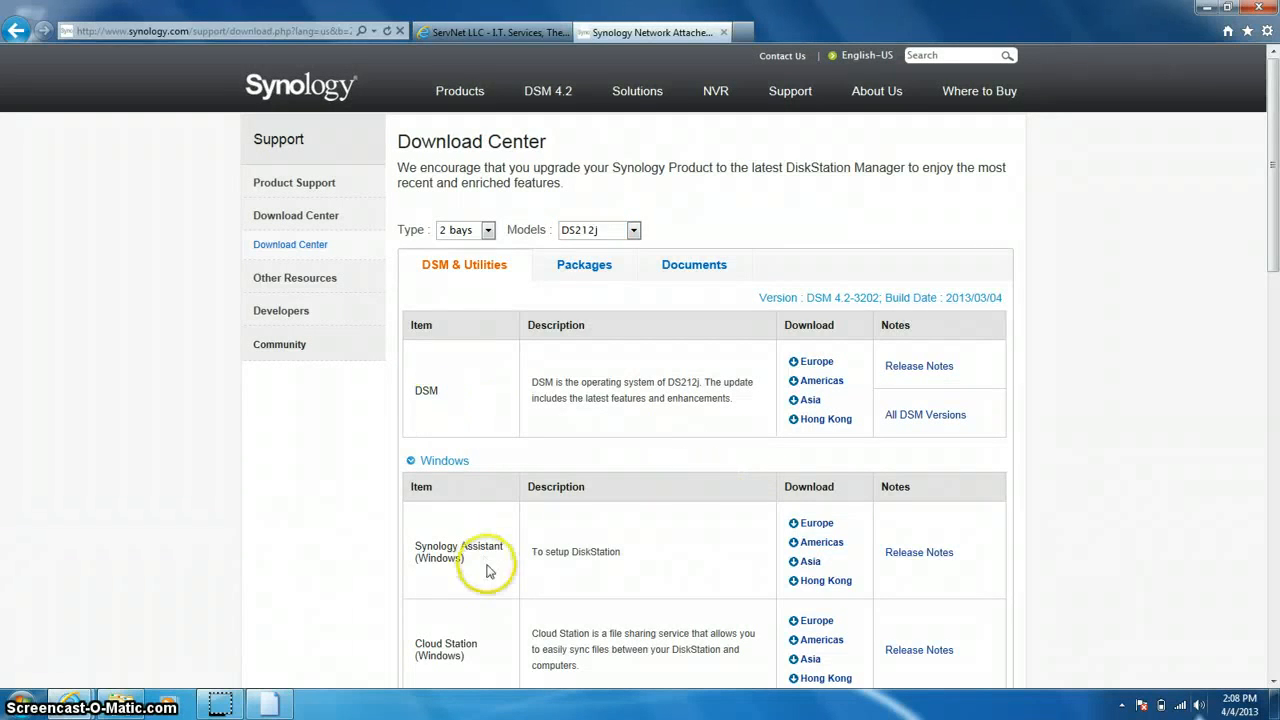
drag(503, 546, 416, 546)
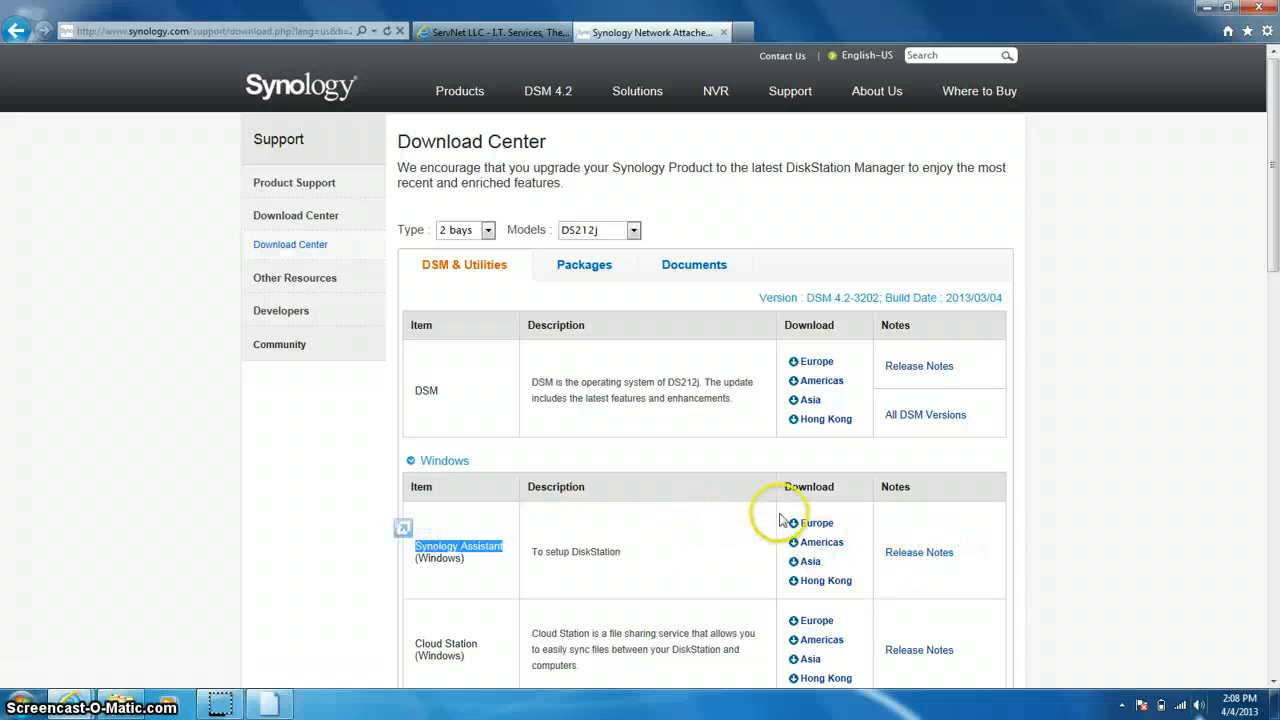
click(826, 546)
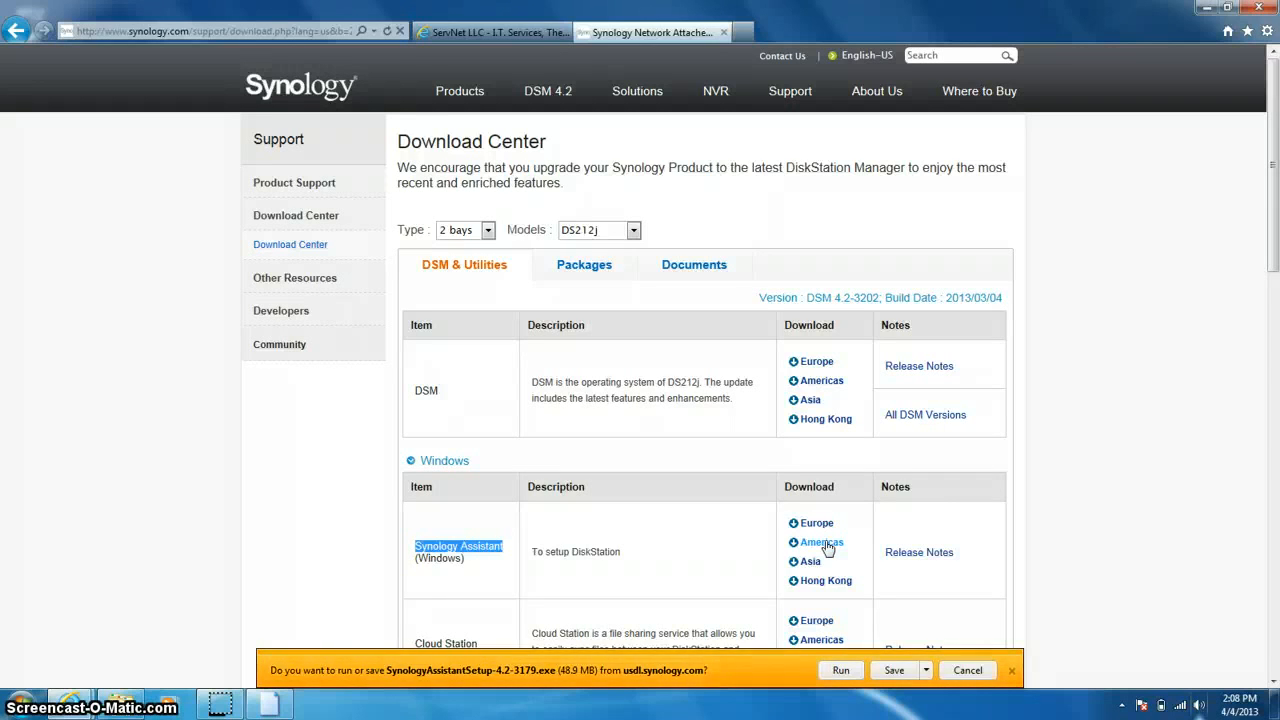
click(841, 671)
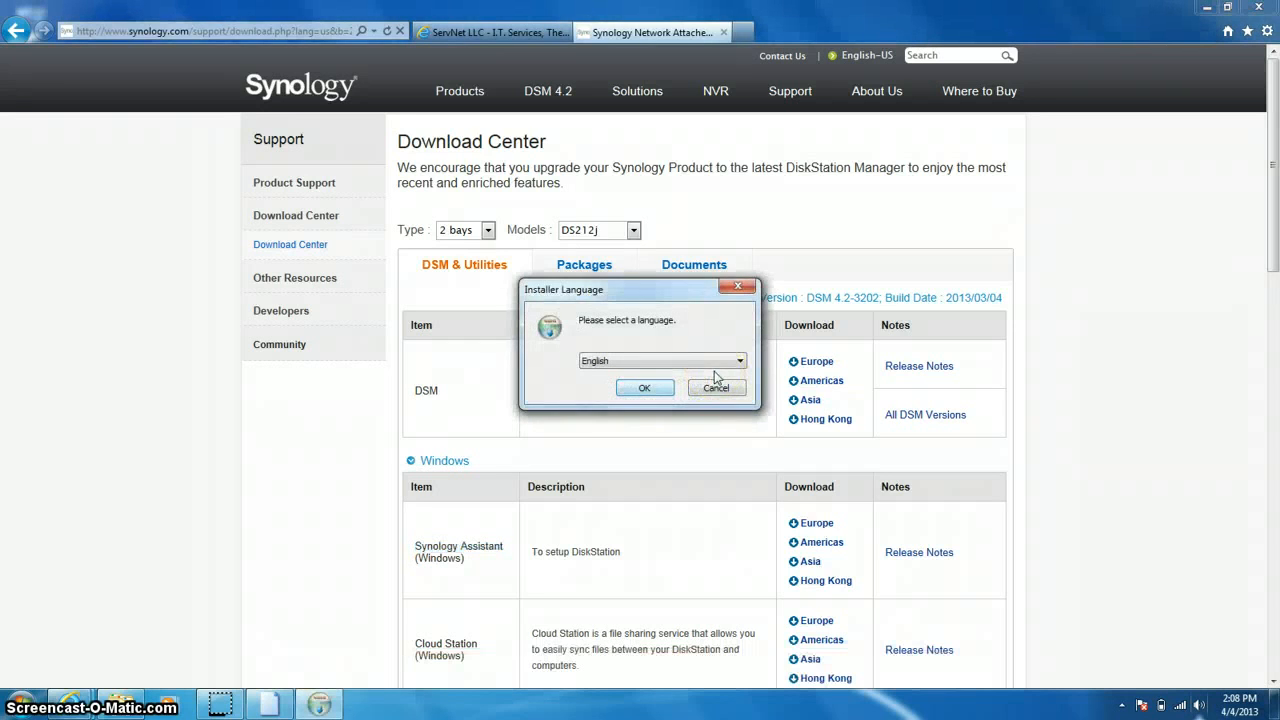
Install Synology Assistant in English to the default destination folder, accepting the license, and launch it on completion
click(644, 388)
click(729, 479)
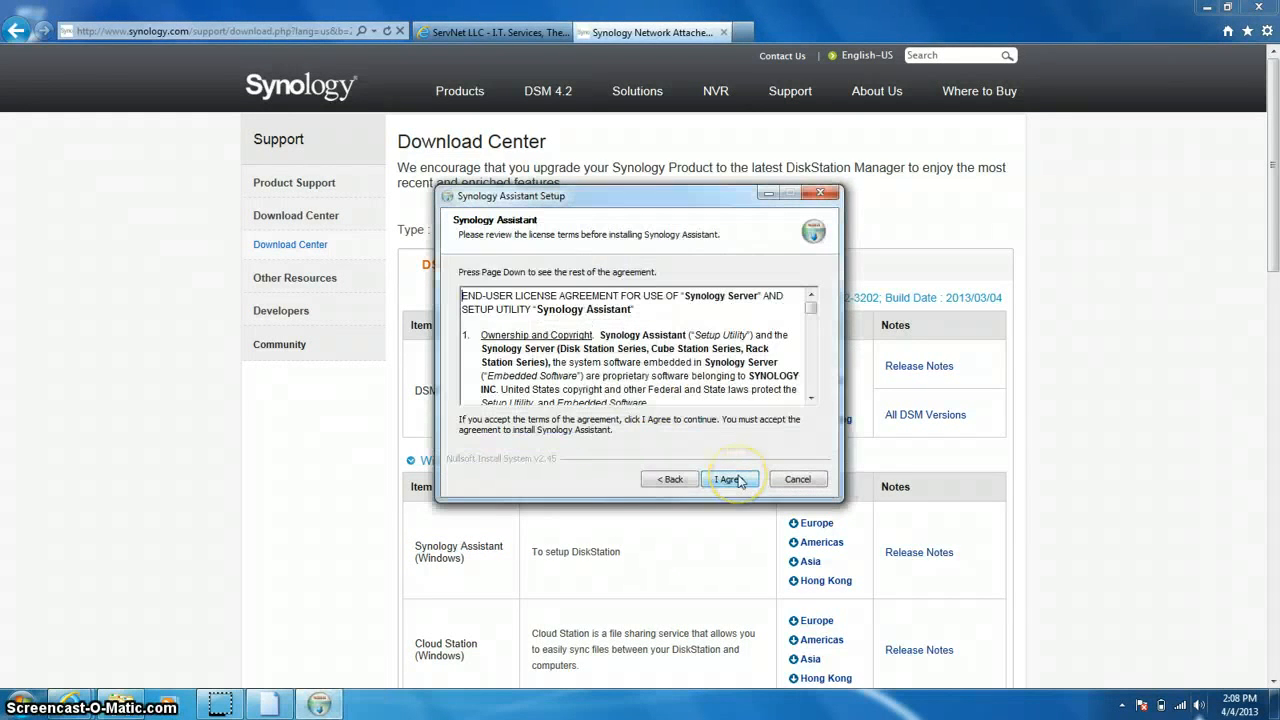
click(729, 479)
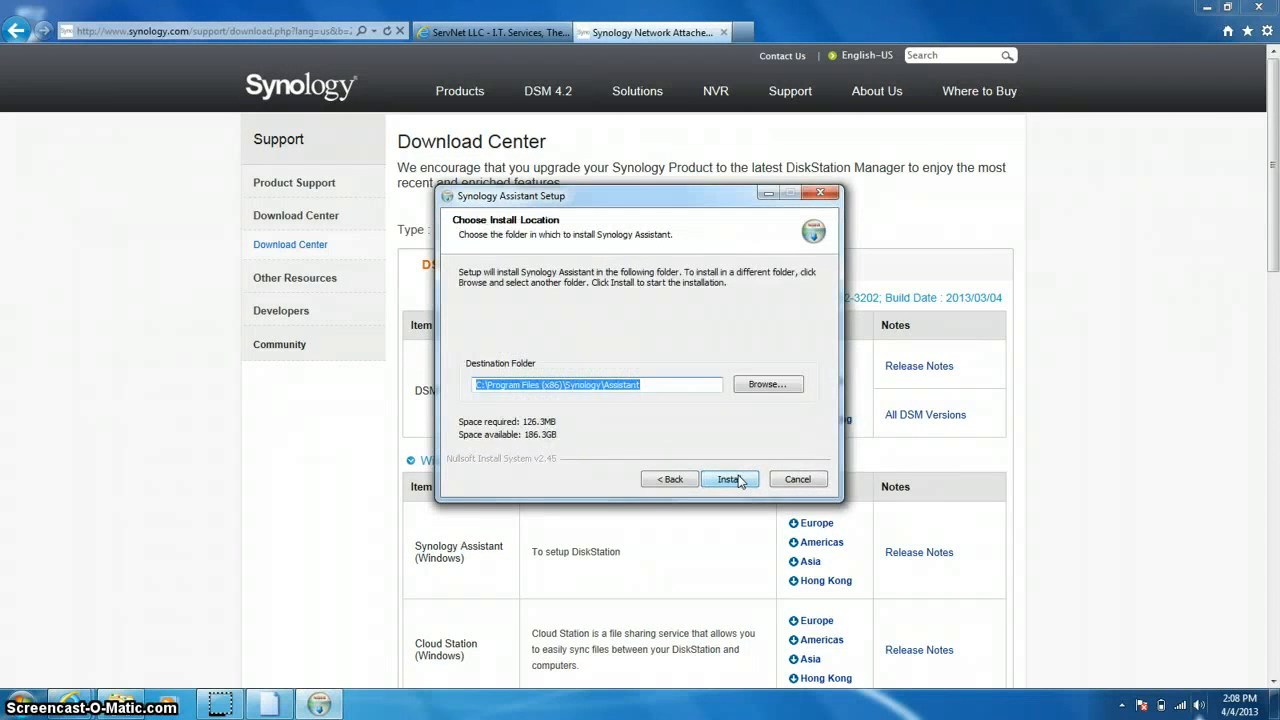
click(738, 480)
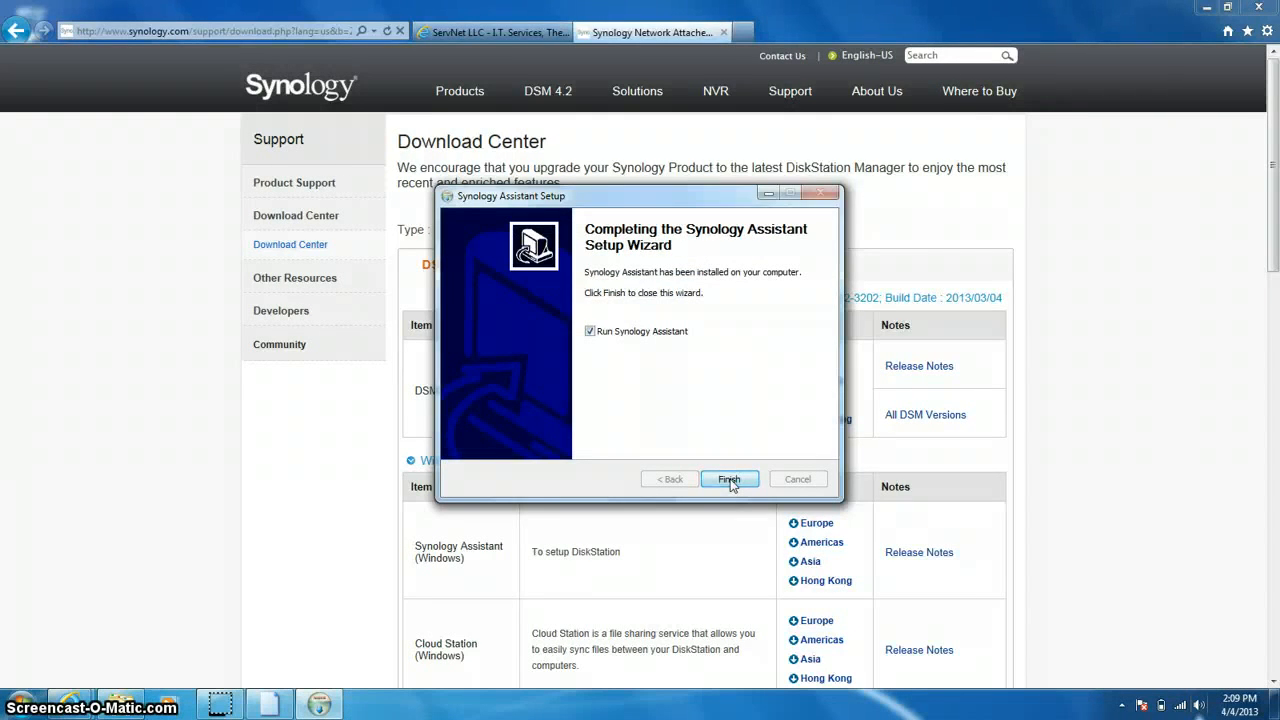
click(729, 480)
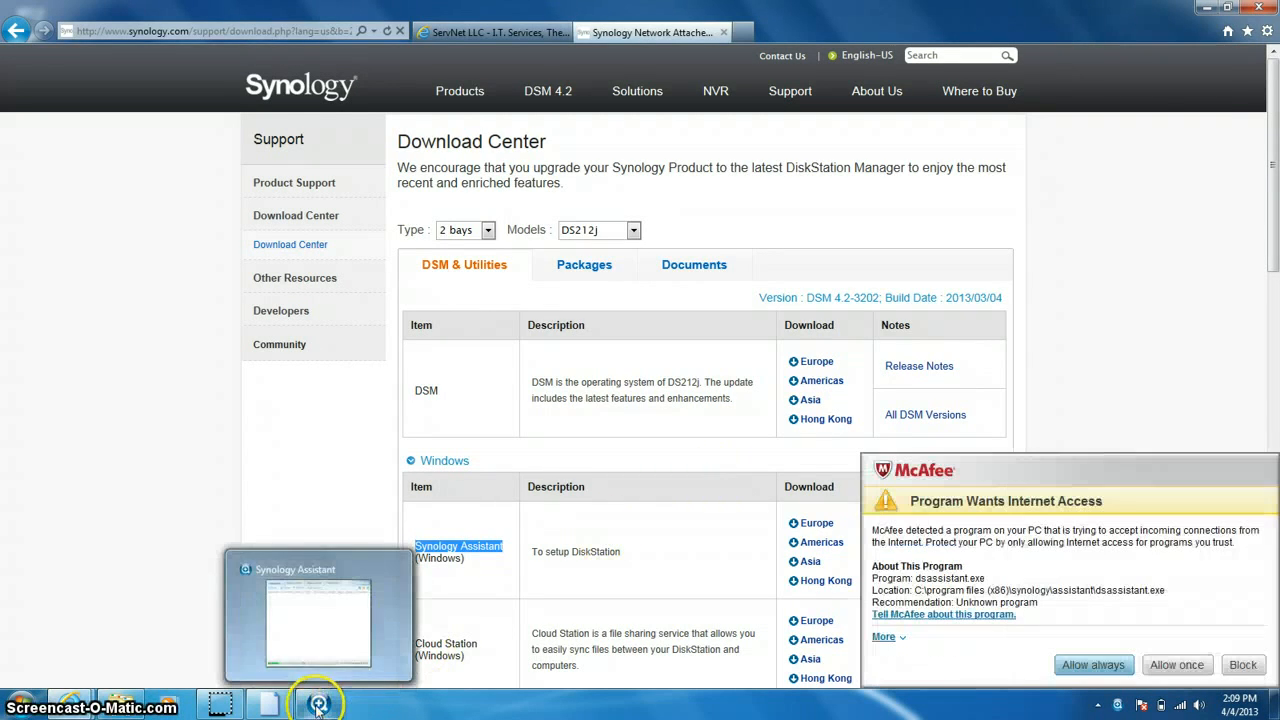
Permanently allow Synology Assistant's network access in the McAfee firewall alerts
click(1097, 656)
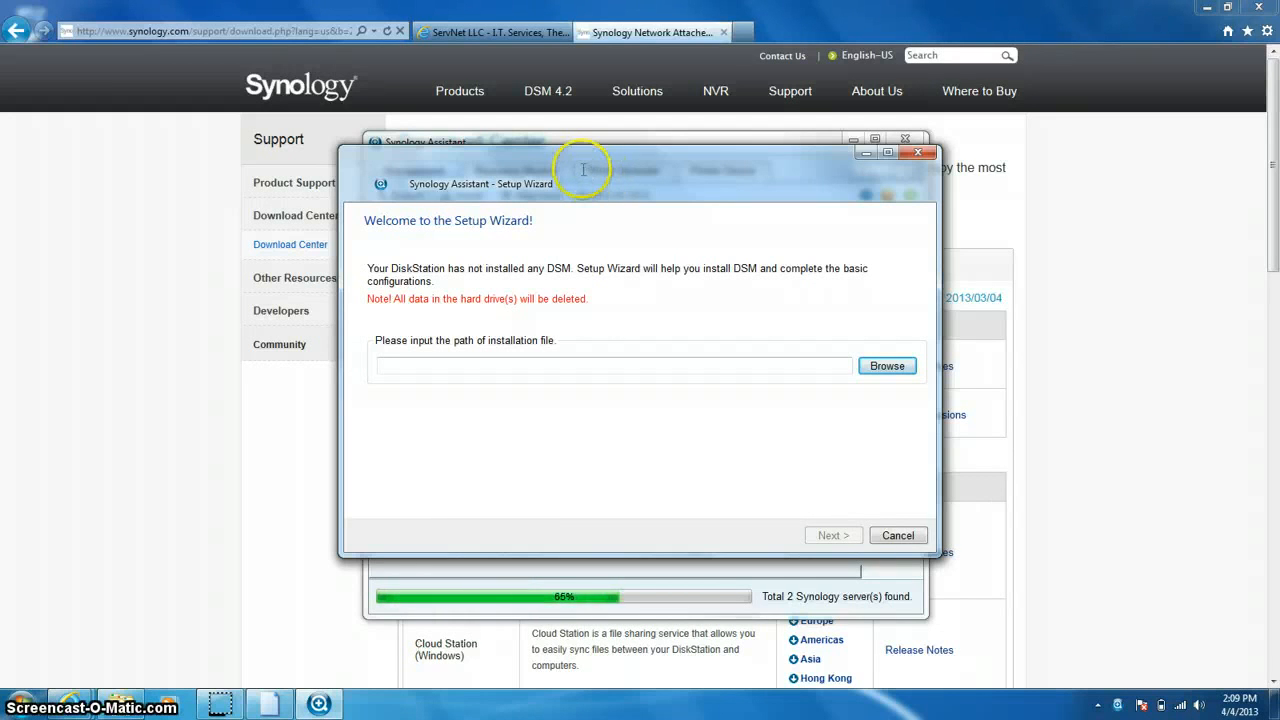
drag(565, 156, 814, 305)
click(1113, 659)
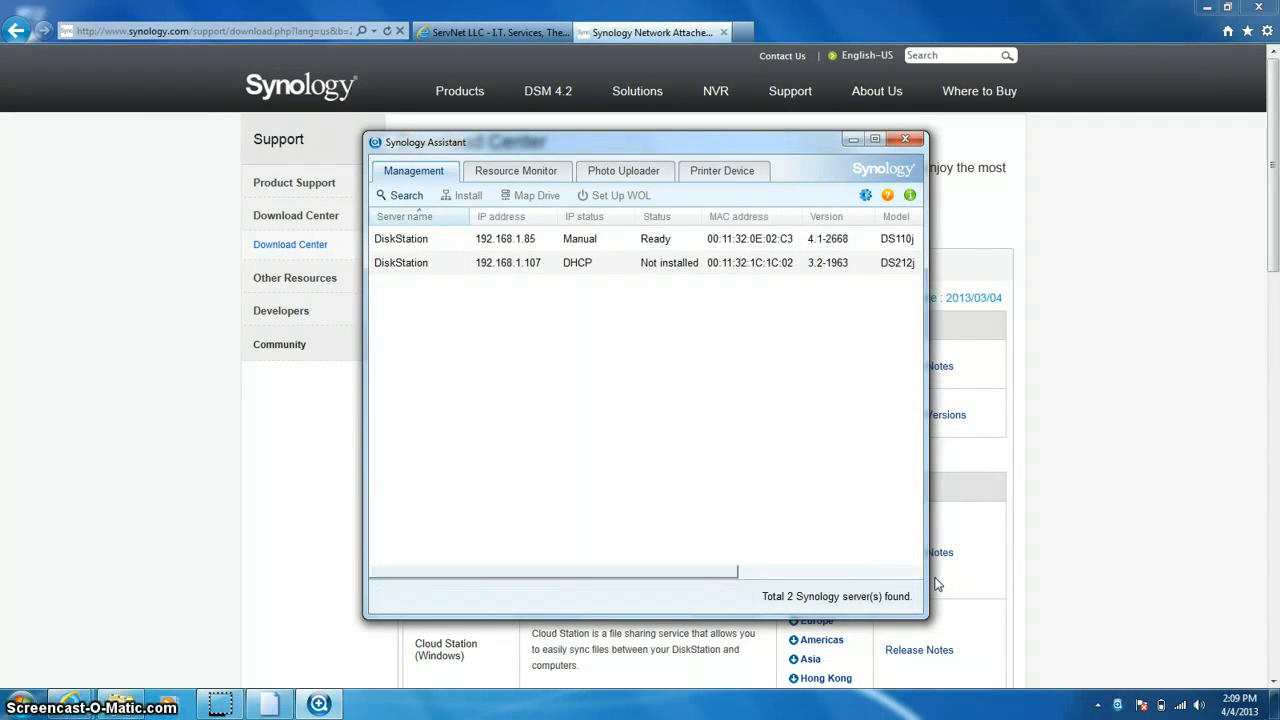
Start the DSM installation for the DS212j server listed at 192.168.1.107
click(609, 251)
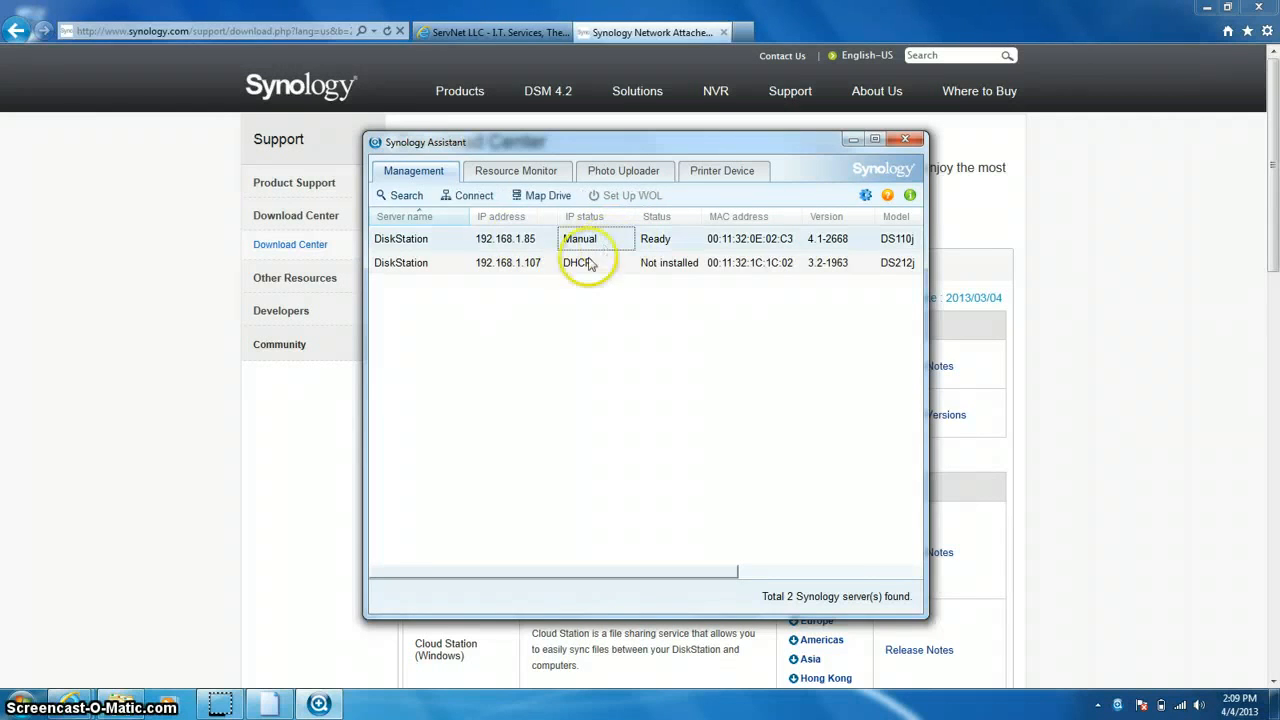
click(514, 268)
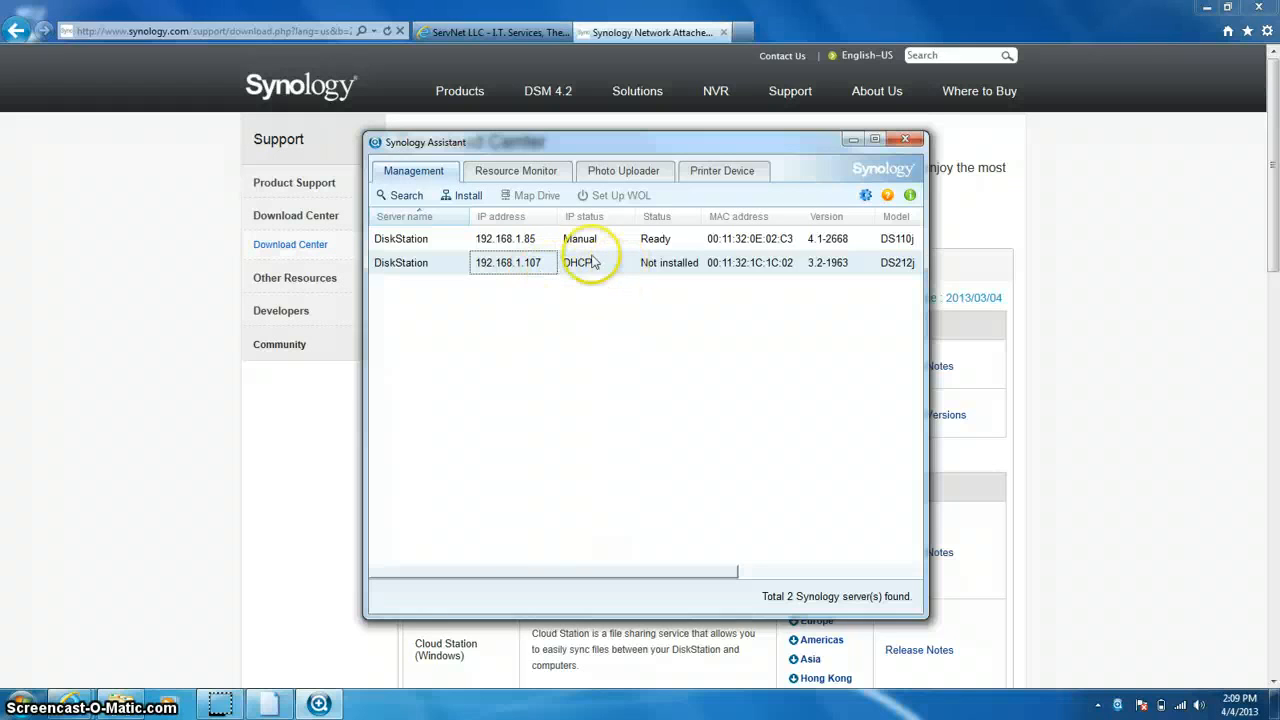
click(454, 201)
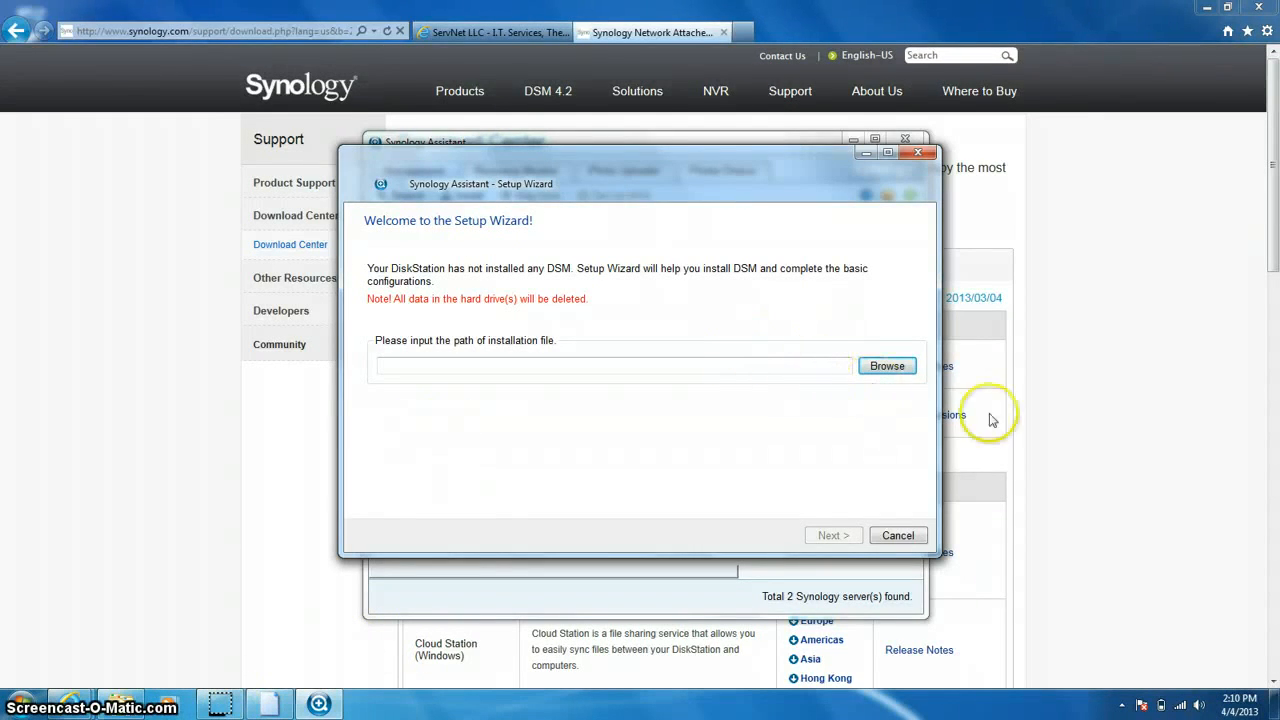
Save the Americas DSM download DSM_DS212j_3202.pat from the Download Center and check it in the Downloads folder
click(1068, 435)
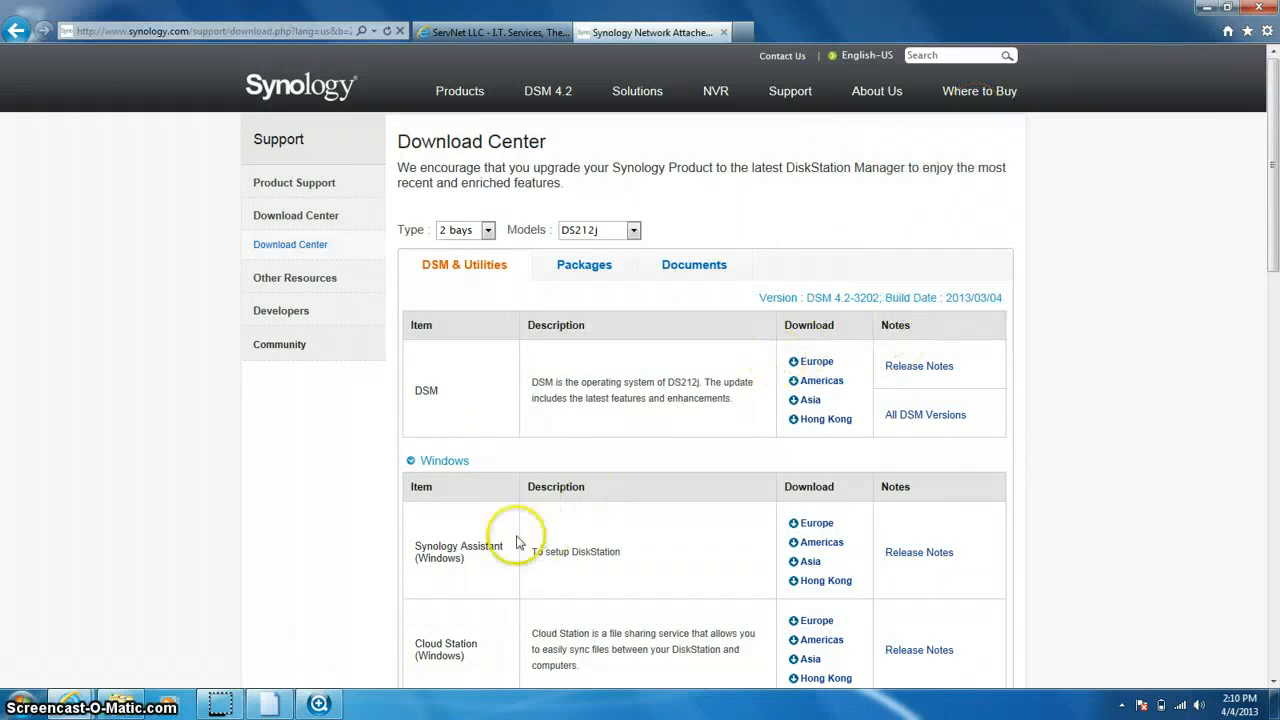
double_click(426, 391)
drag(426, 391, 480, 419)
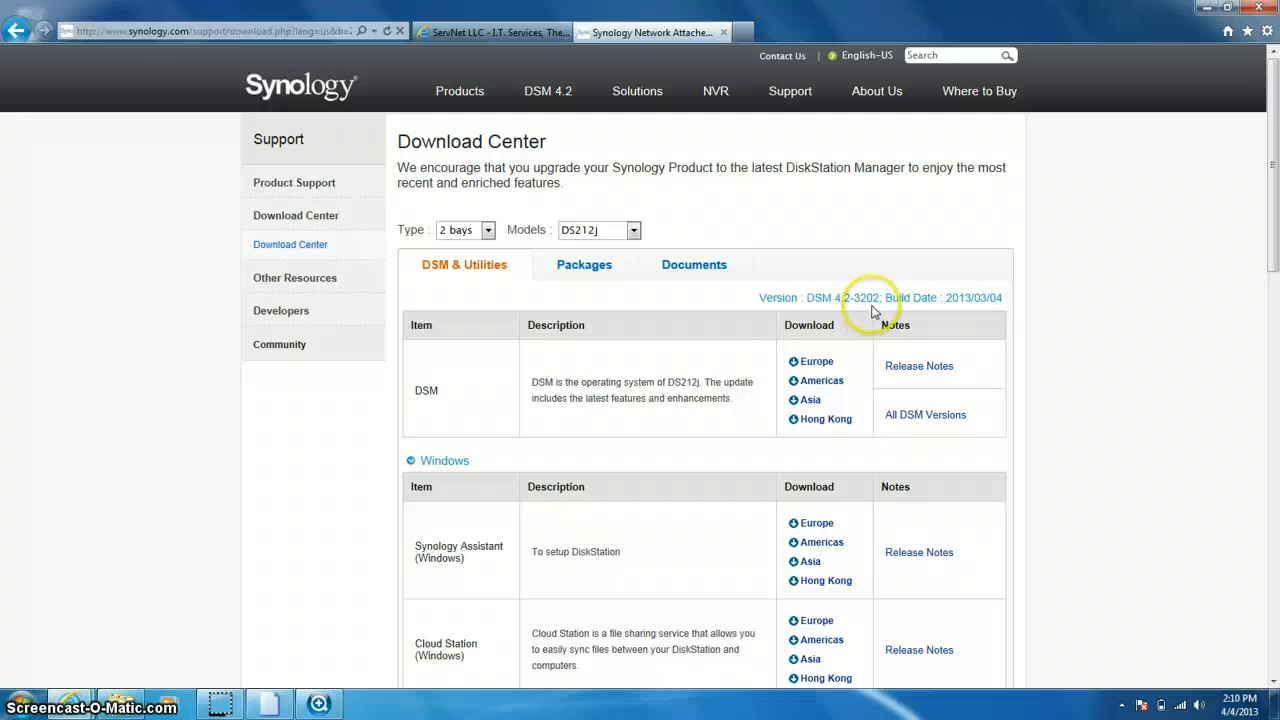
click(833, 390)
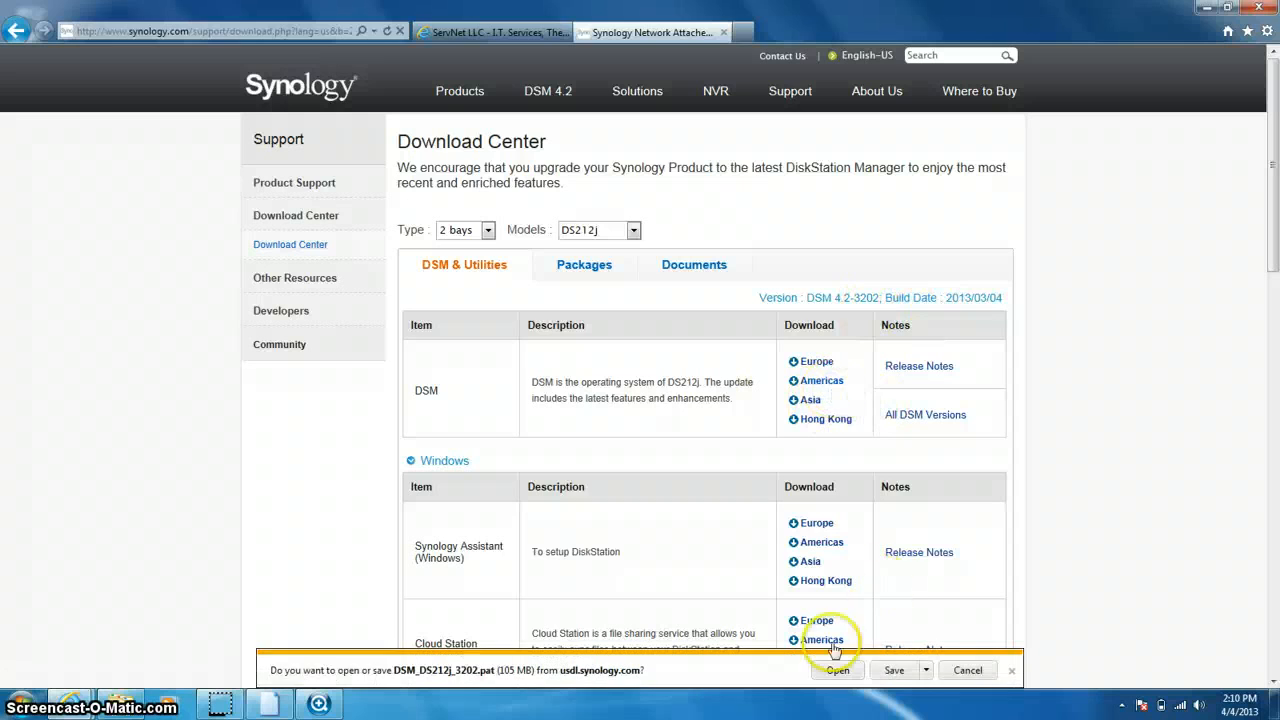
click(894, 671)
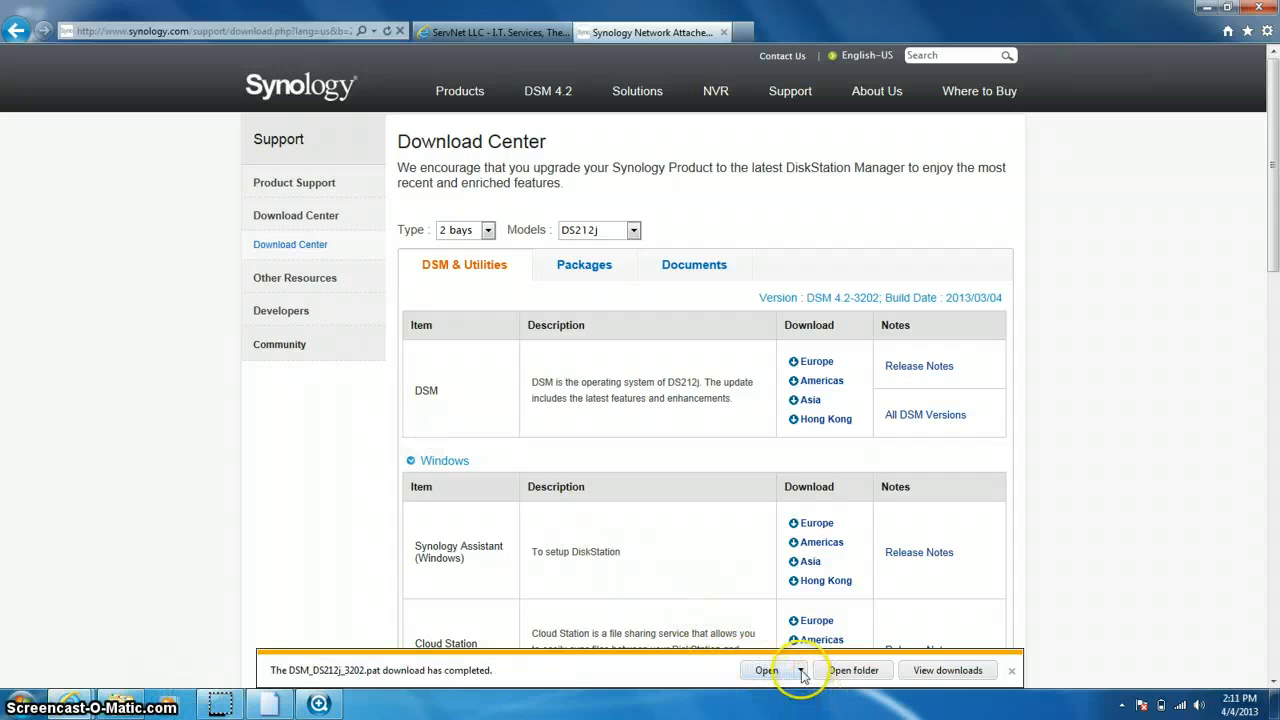
click(849, 671)
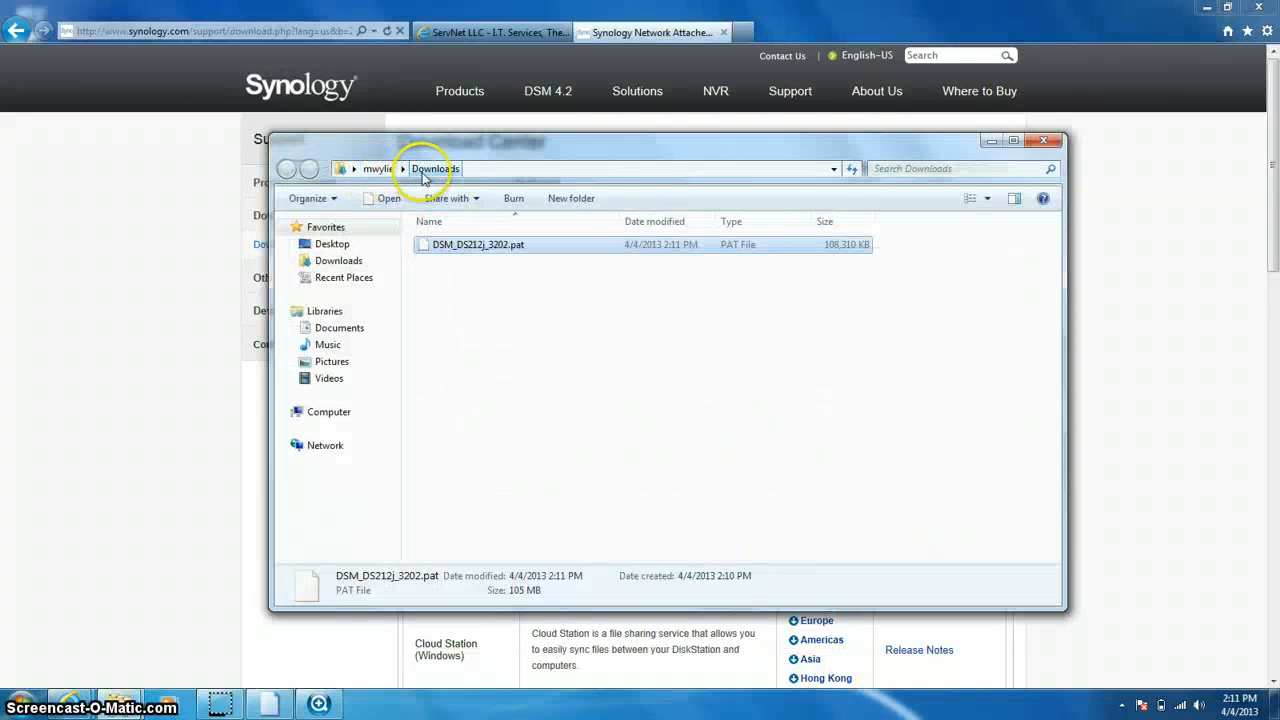
click(990, 145)
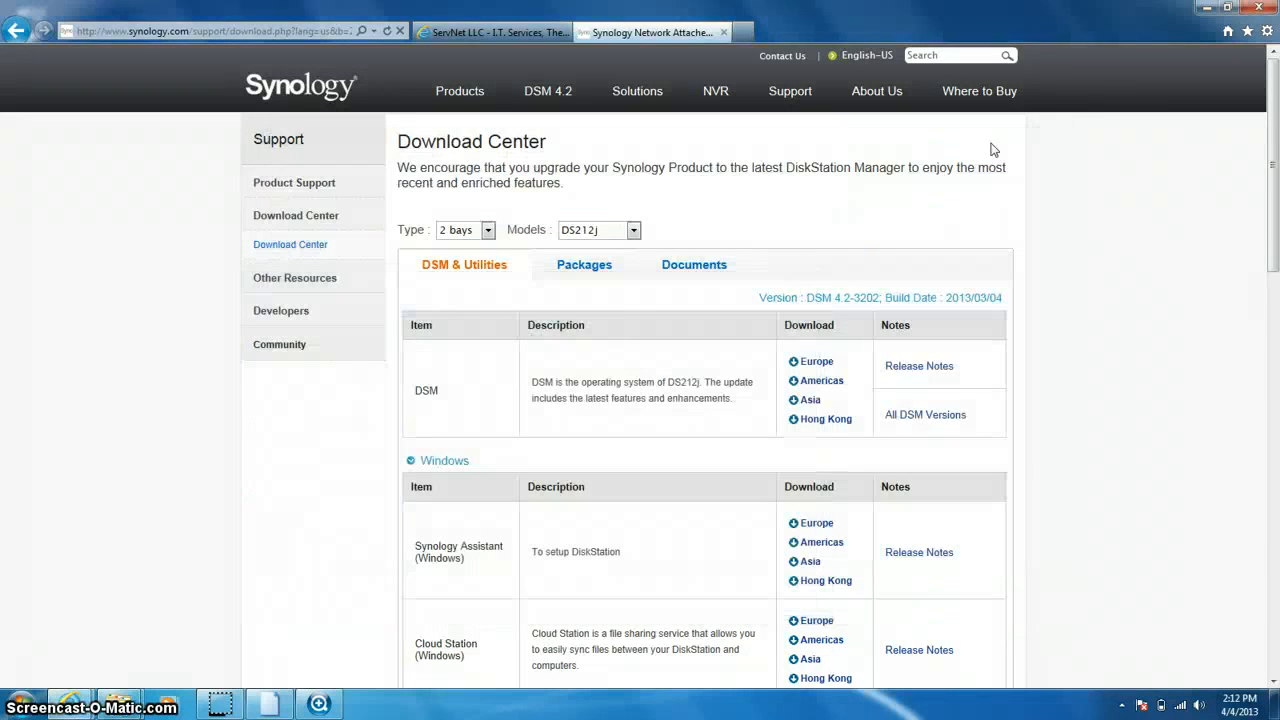
Return to the Synology Assistant Setup Wizard and load DSM_DS212j_3202.pat from Downloads as the installation file
click(318, 703)
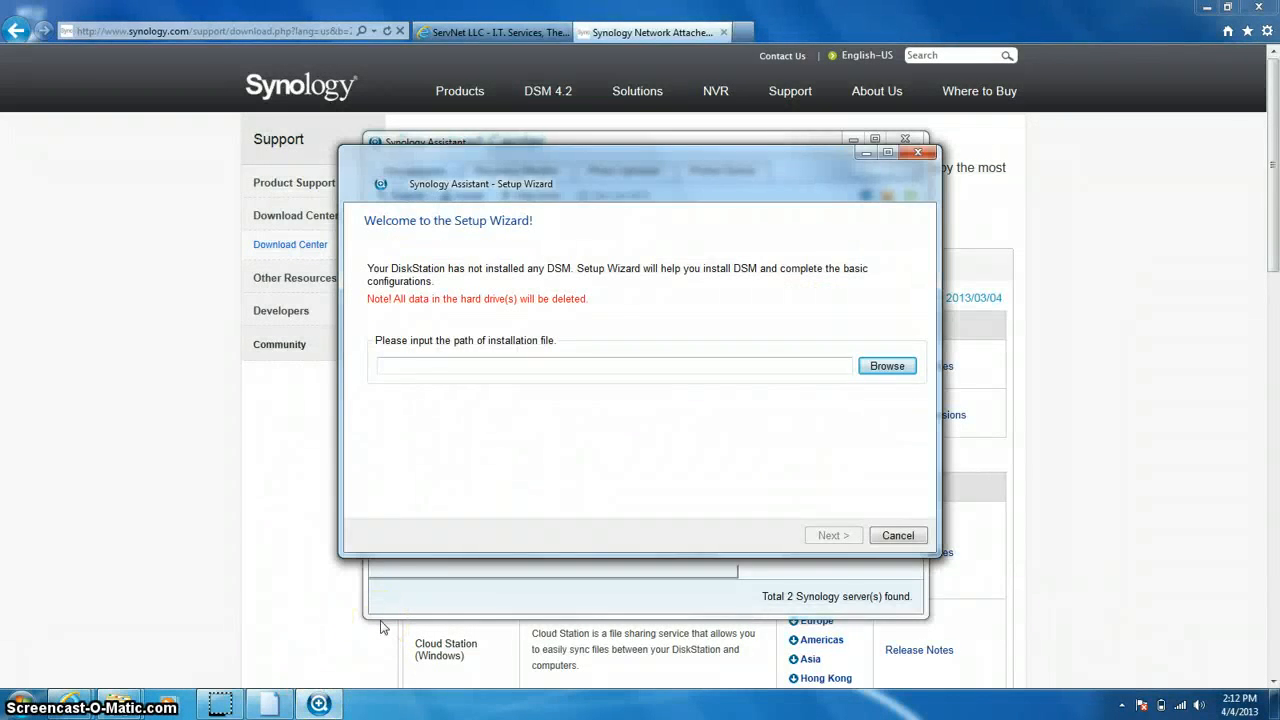
click(887, 366)
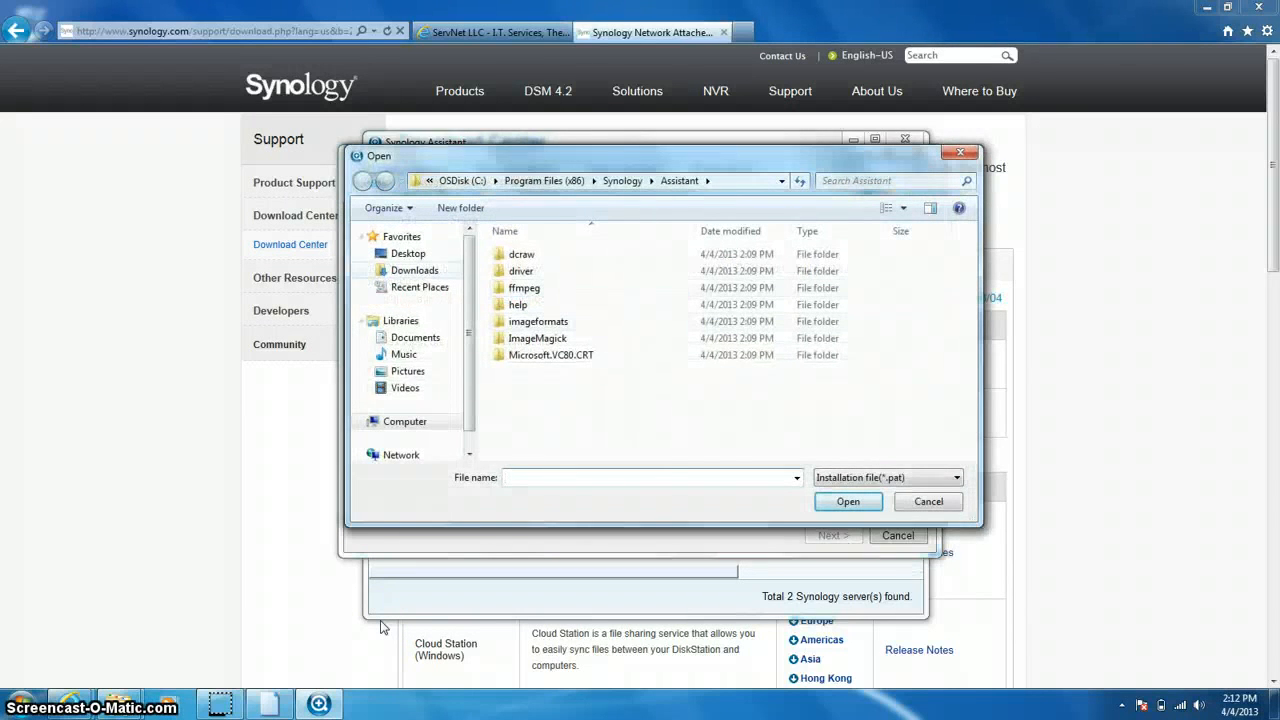
click(414, 270)
click(580, 256)
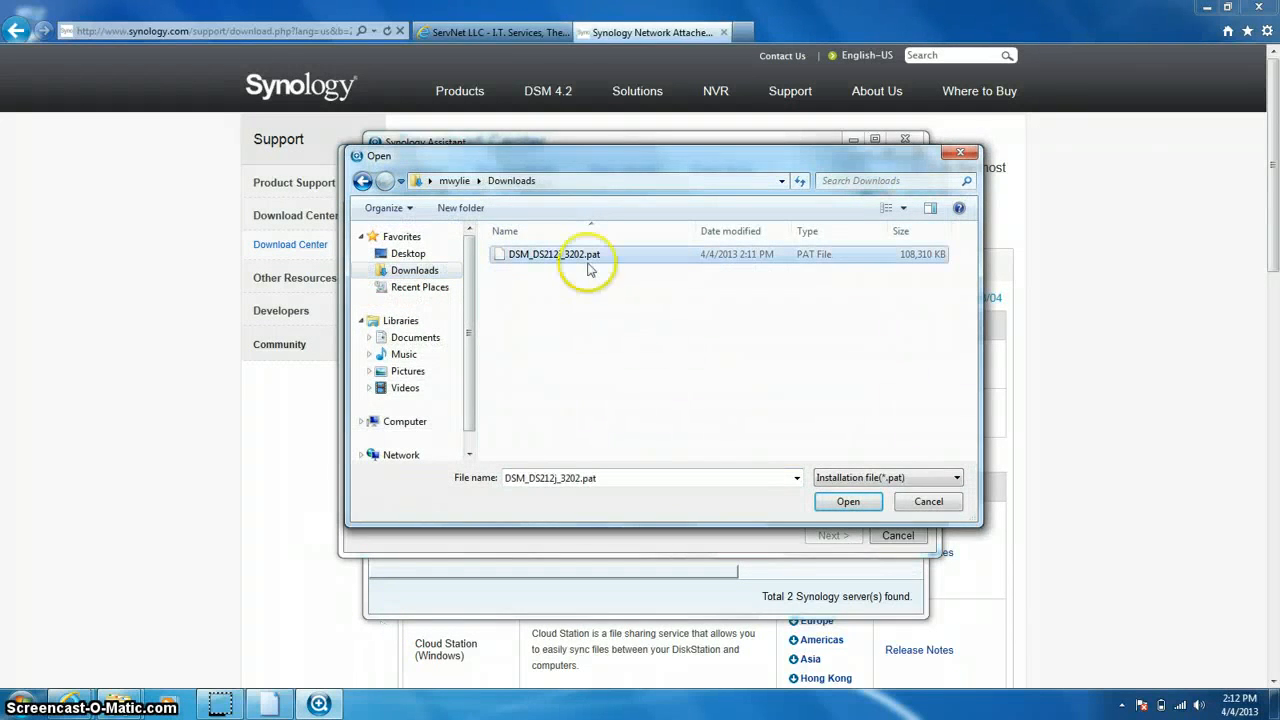
click(845, 503)
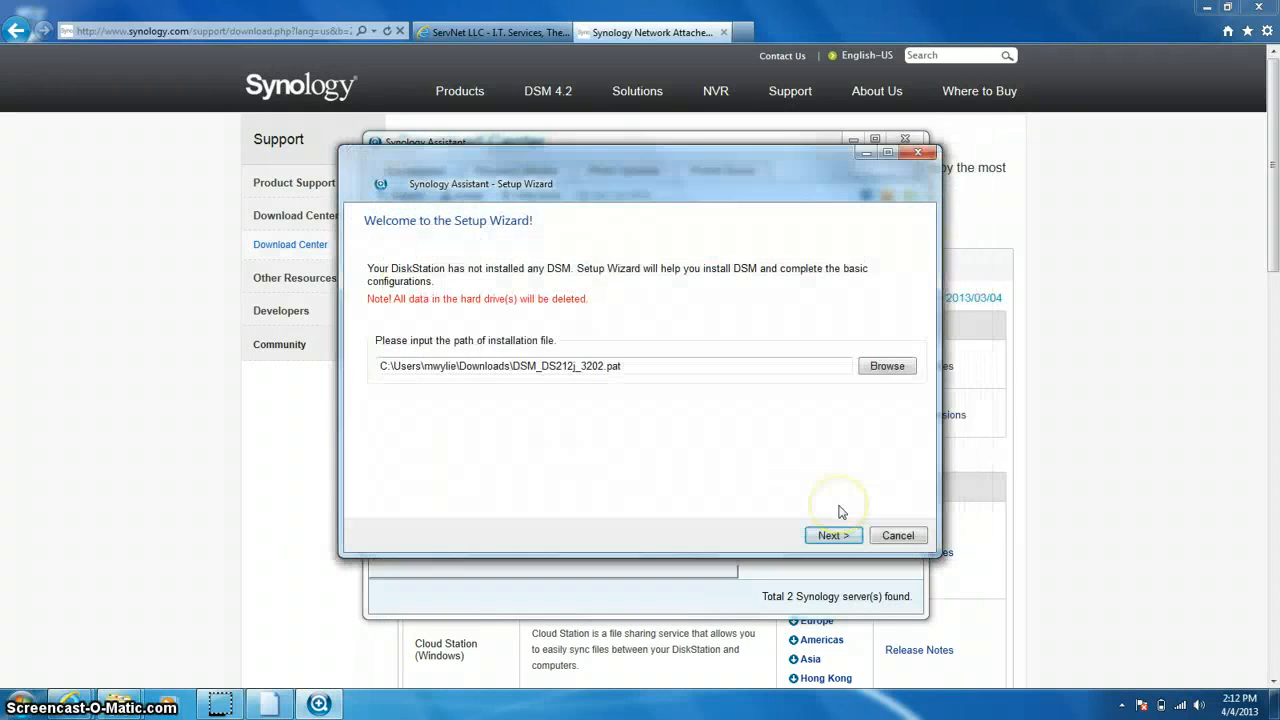
click(838, 537)
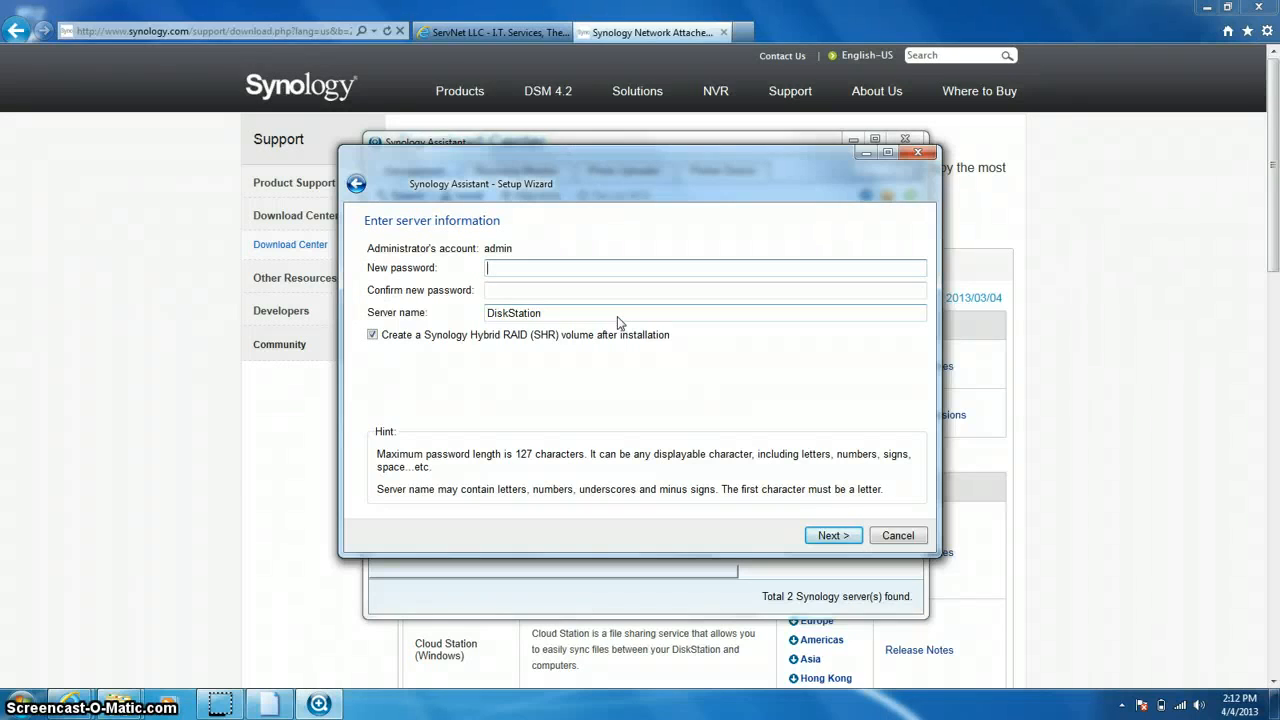
Enter and confirm the new administrator password, keeping DiskStation as the server name
text(•••••••••••)
key(Tab)
text(•••••••••••)
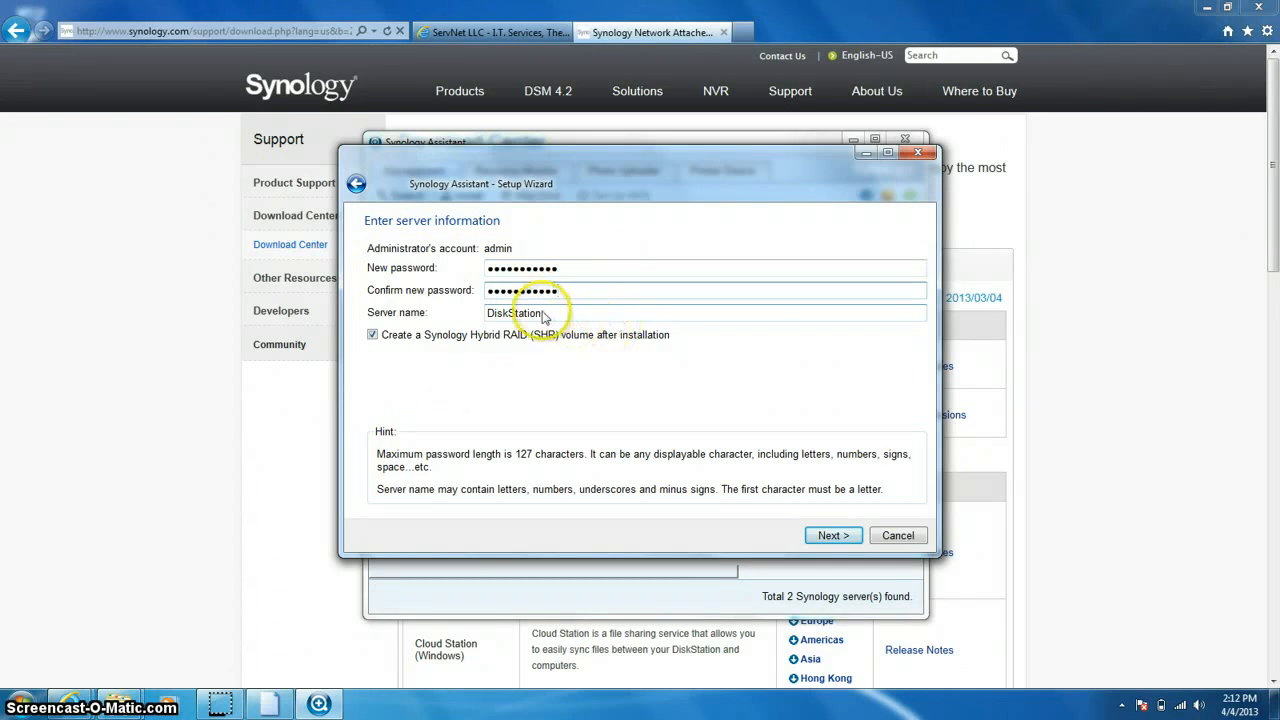
drag(557, 314, 440, 308)
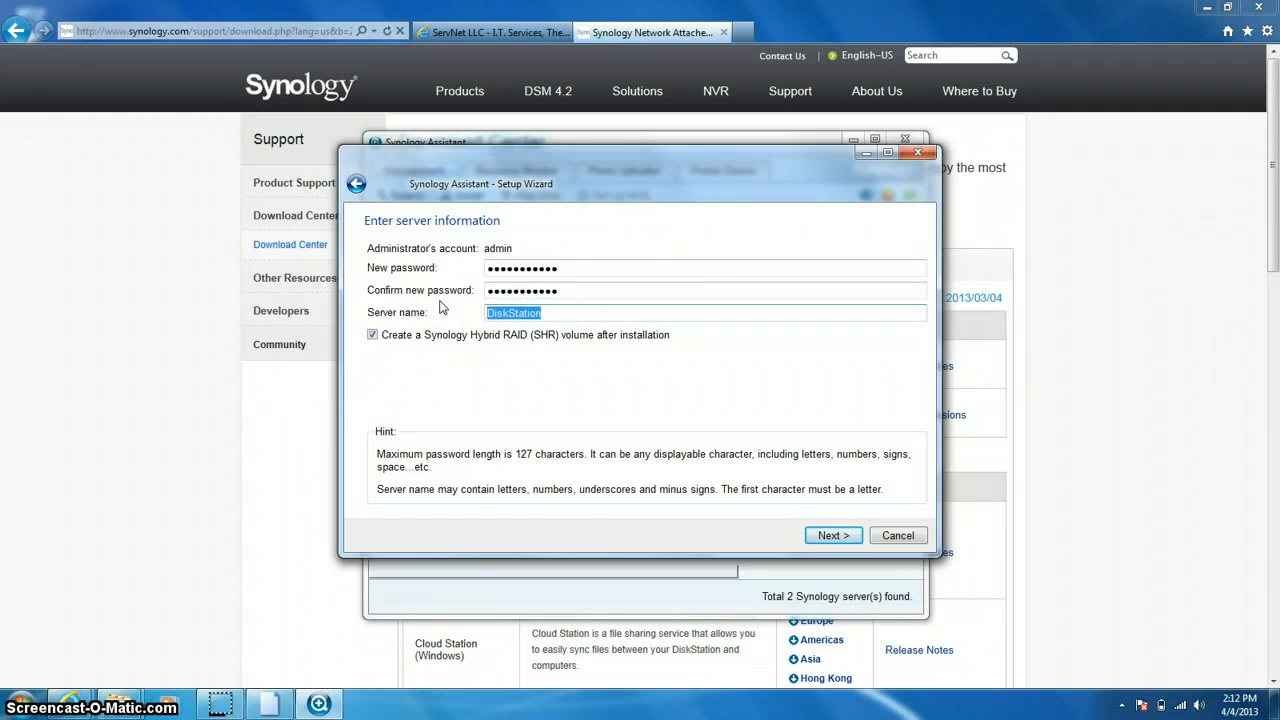
click(518, 388)
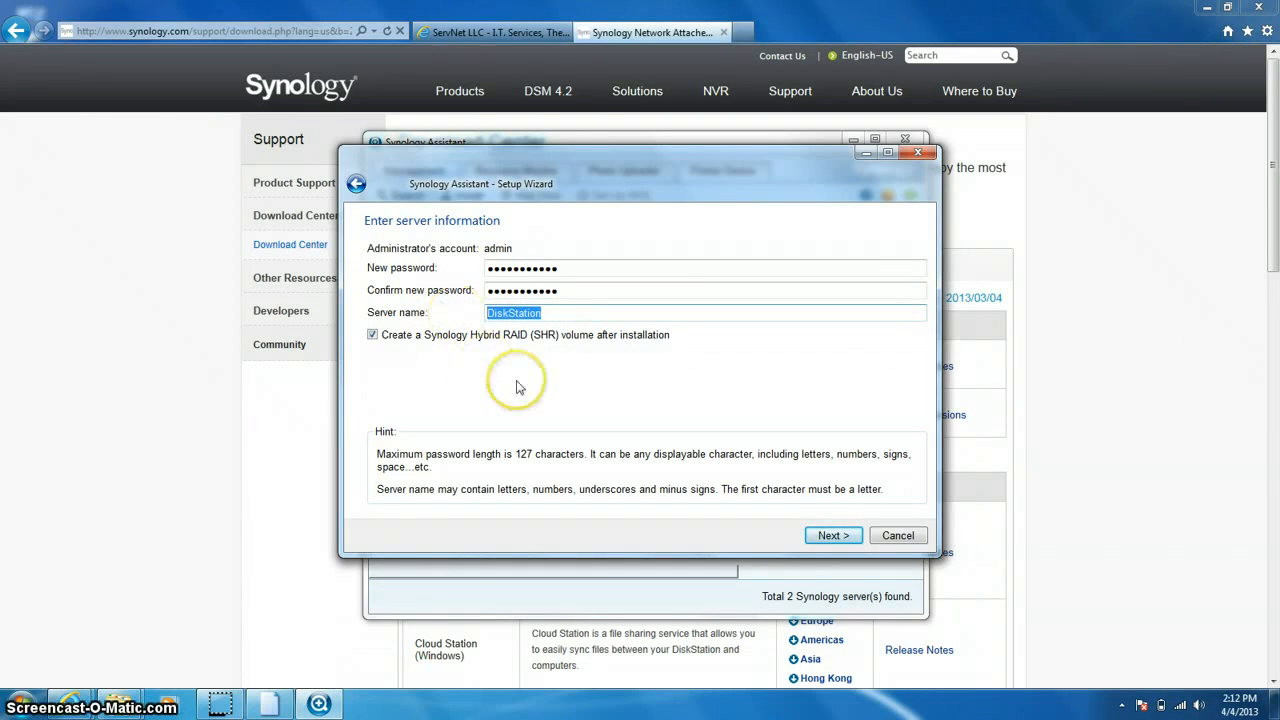
Proceed with the SHR volume option enabled, accepting the duplicate server name and the deletion of all hard drive data
click(832, 537)
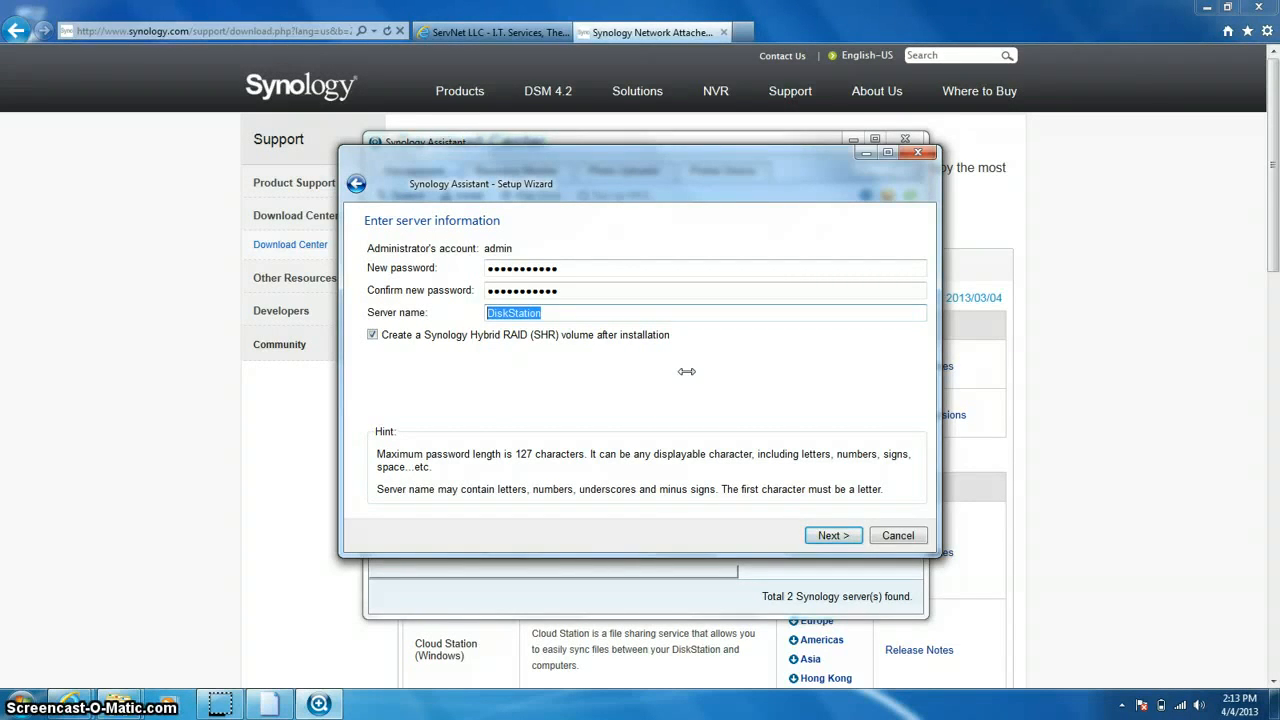
click(822, 537)
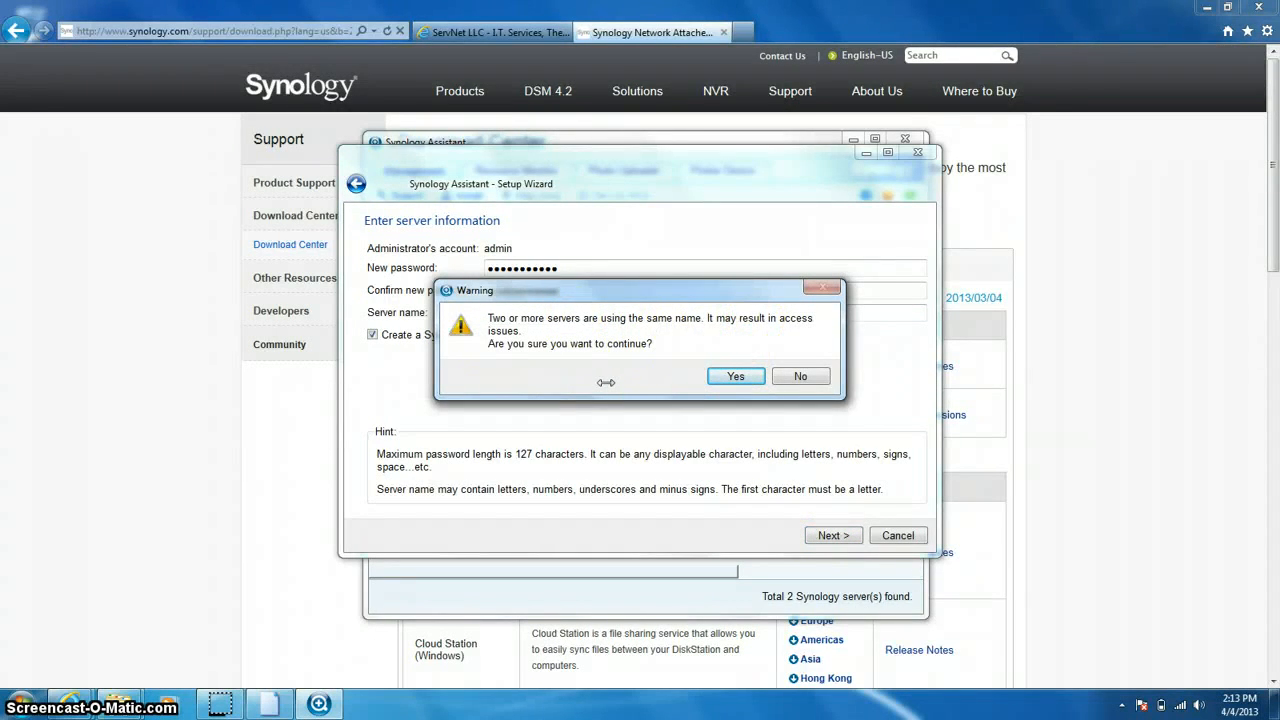
click(738, 380)
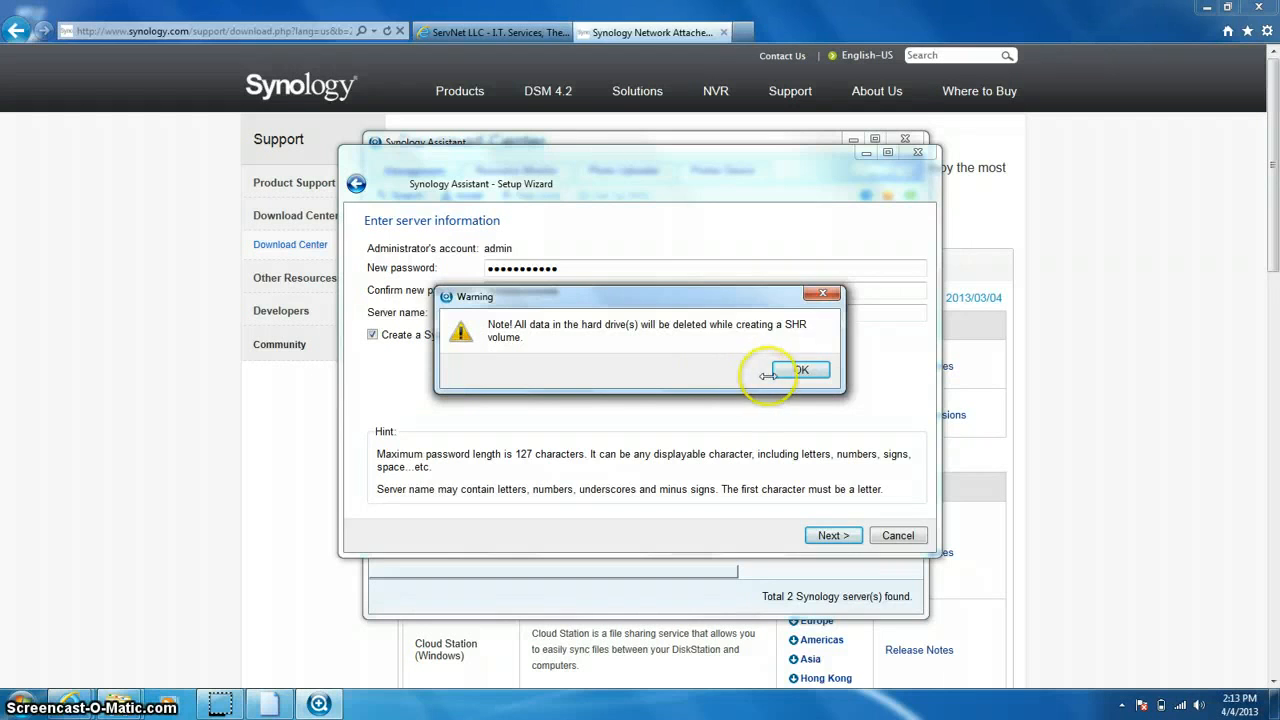
click(786, 372)
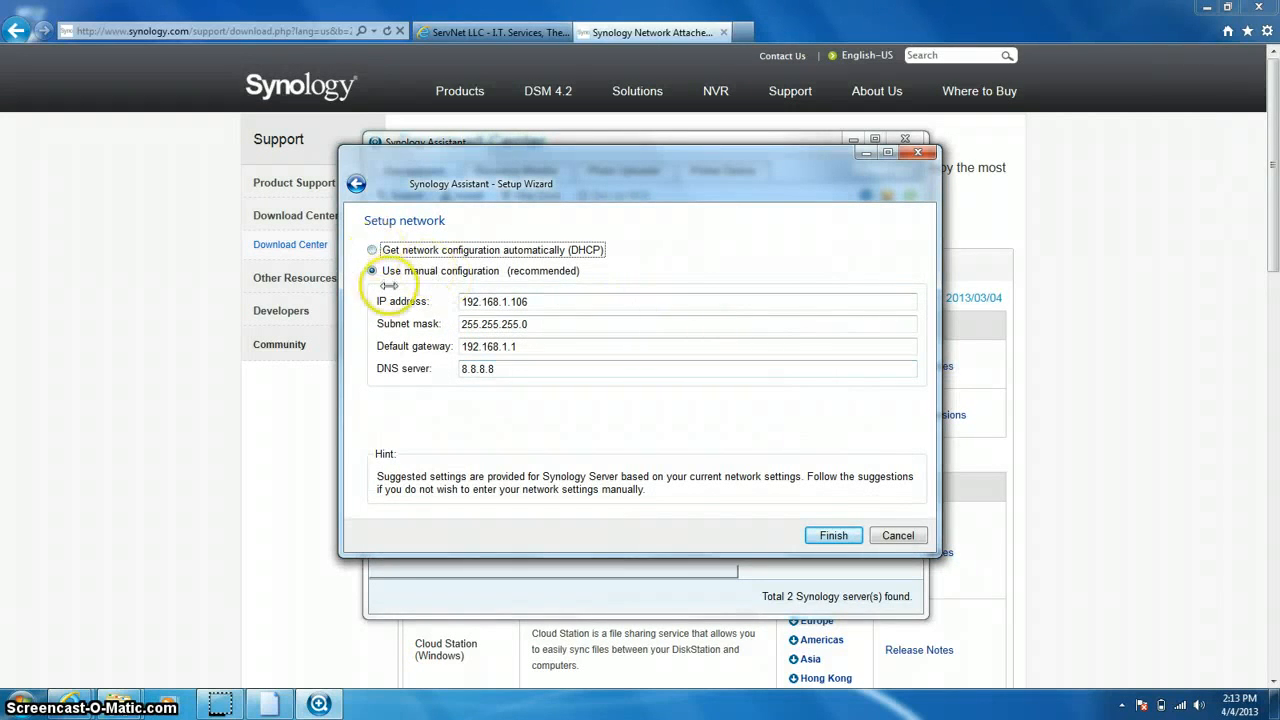
Set the manual IP address to 192.168.1.97 and run the DSM installation
click(550, 303)
drag(550, 303, 514, 302)
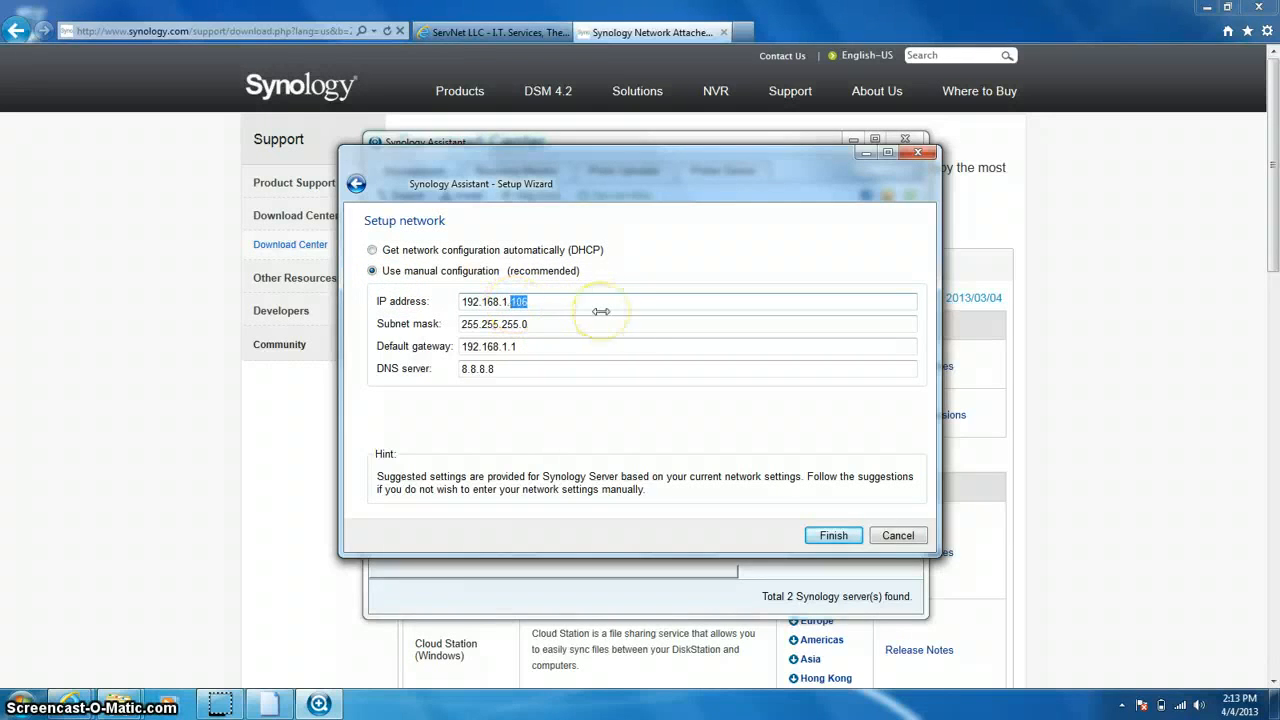
text(97)
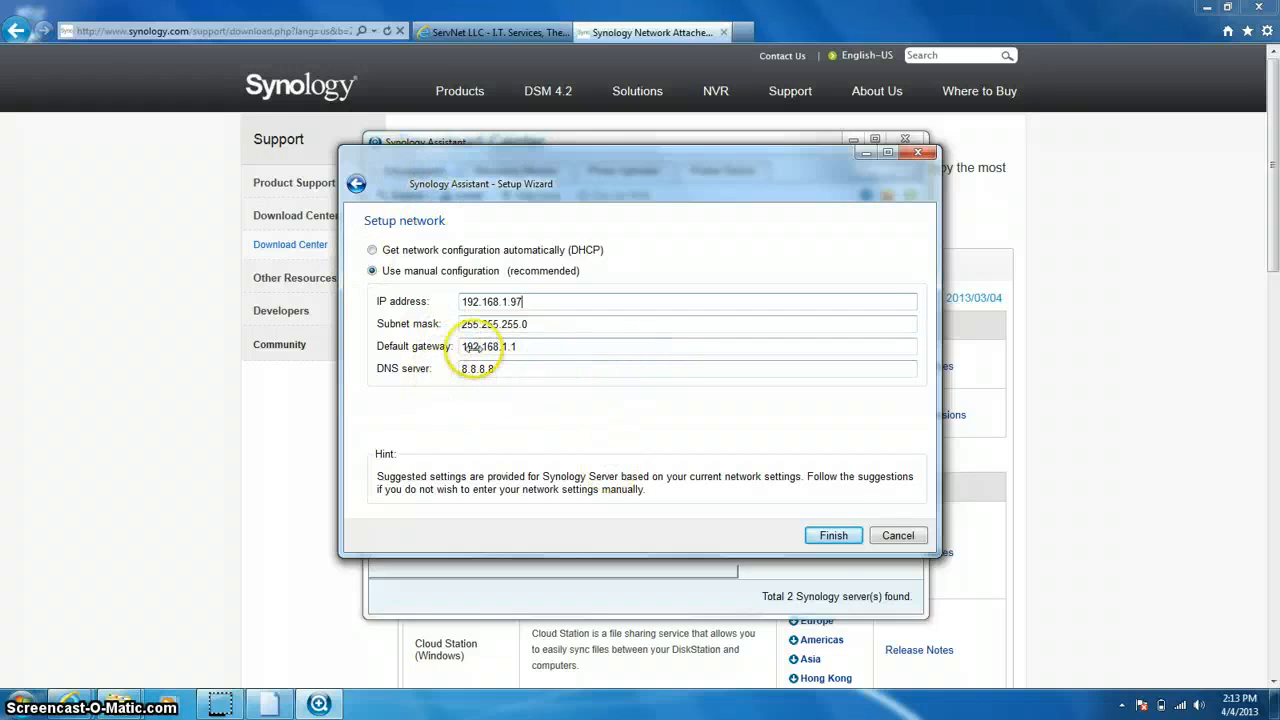
click(833, 536)
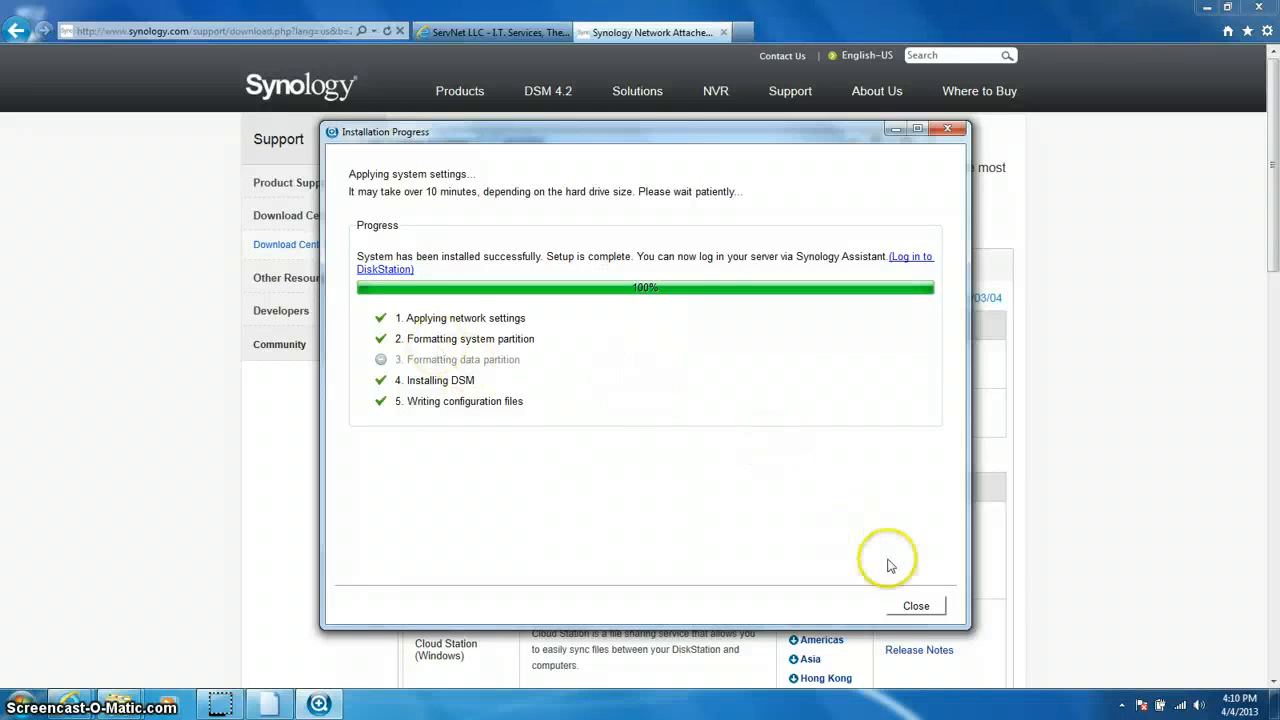
Close the finished installation progress window and open the login page of the DS212j DiskStation at 192.168.1.97
click(914, 606)
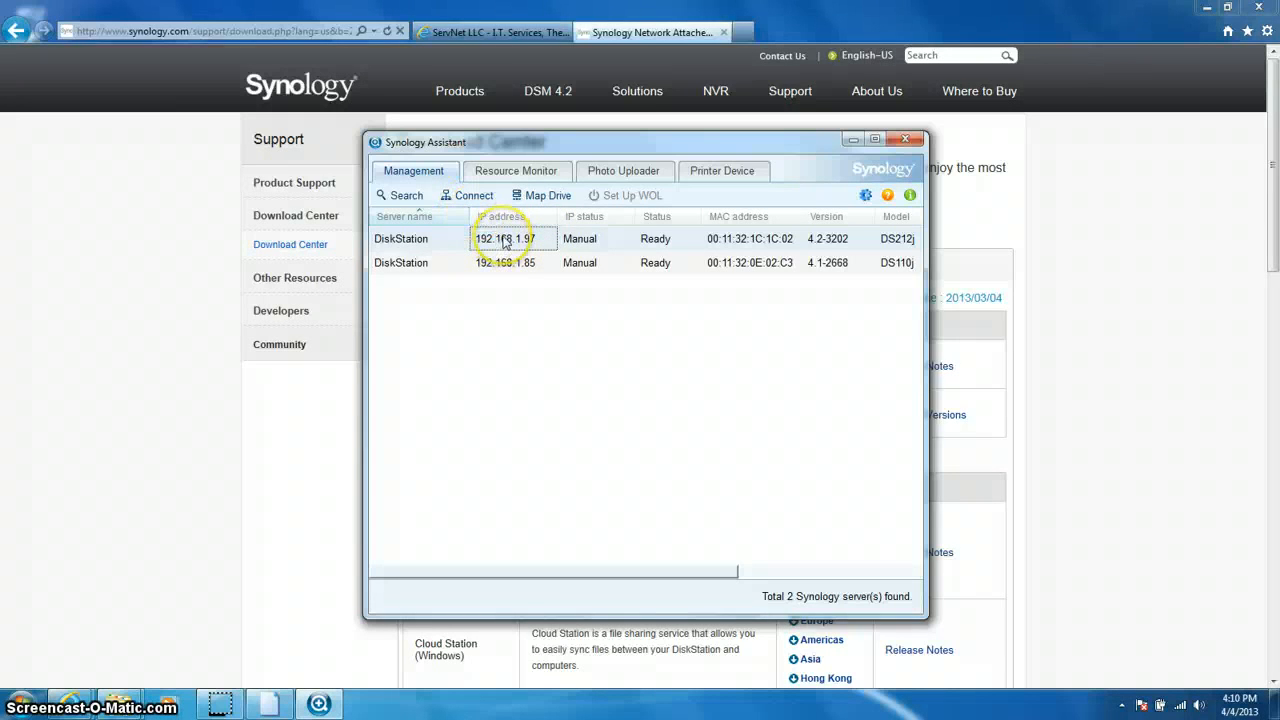
double_click(505, 241)
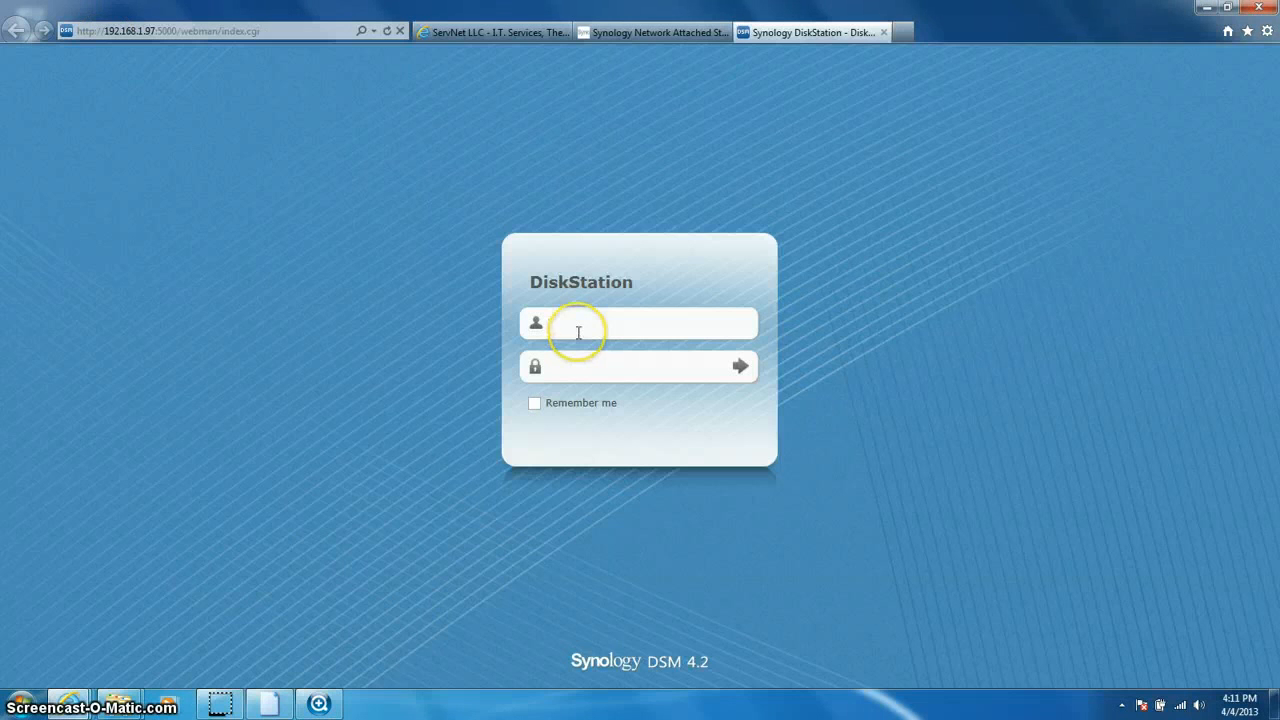
Log in to DSM as admin with the account password and agree to check the status of the volume's hard disks
click(578, 332)
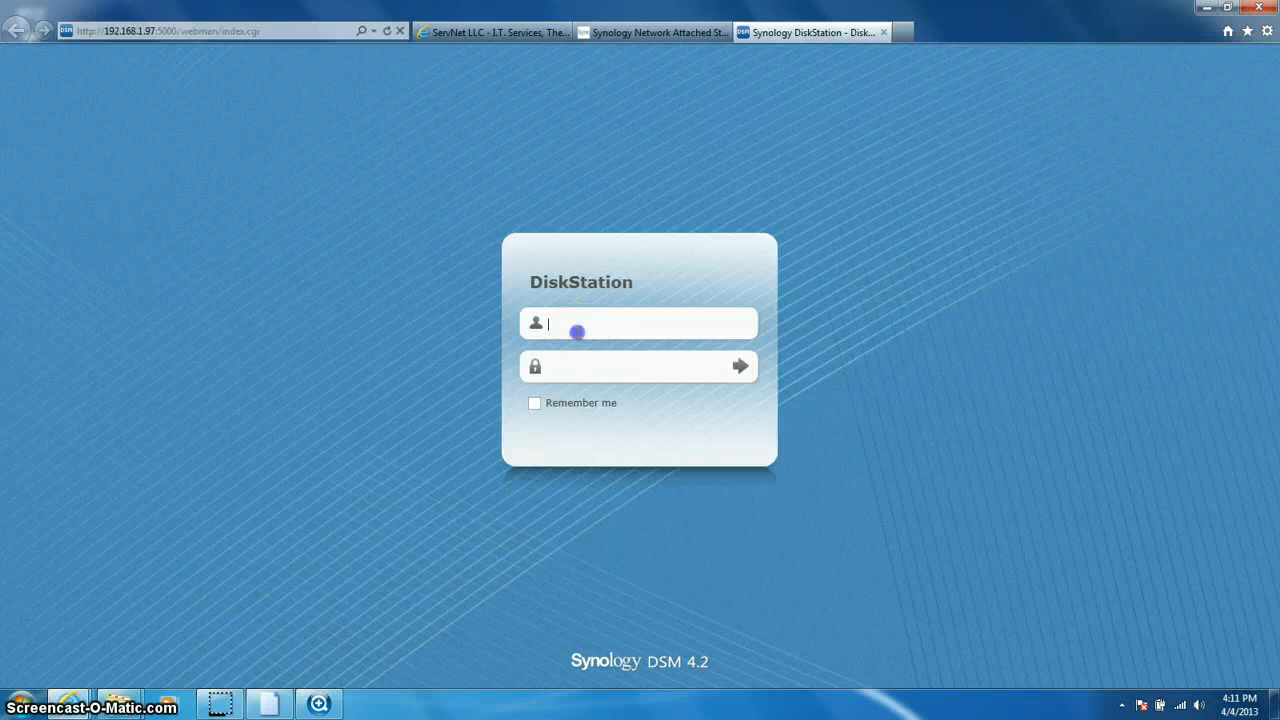
text(admin)
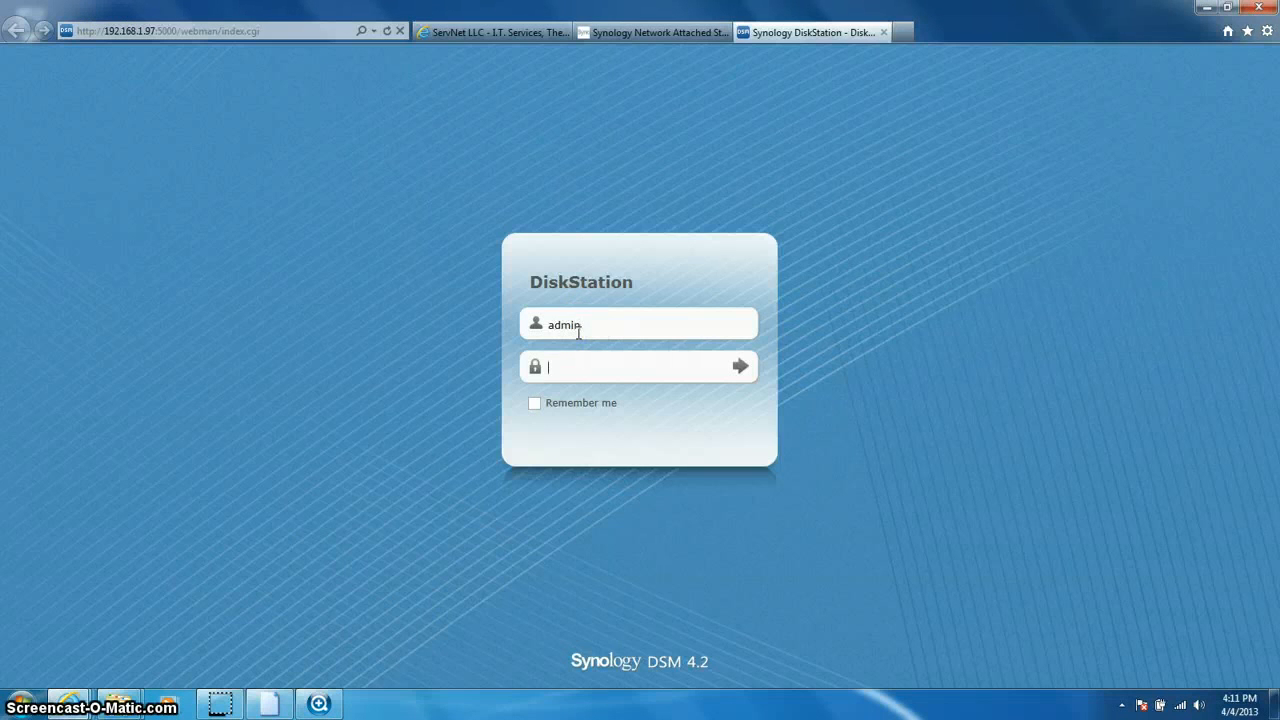
text(••••••••)
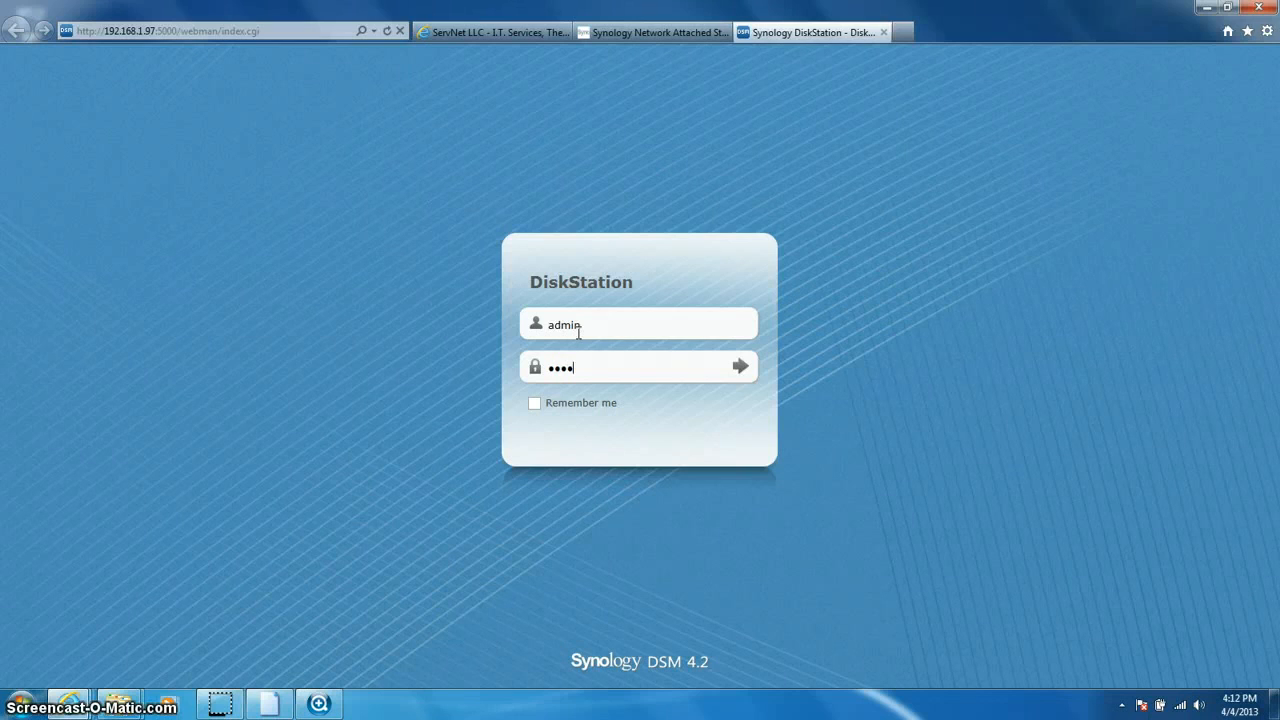
text(•)
key(Return)
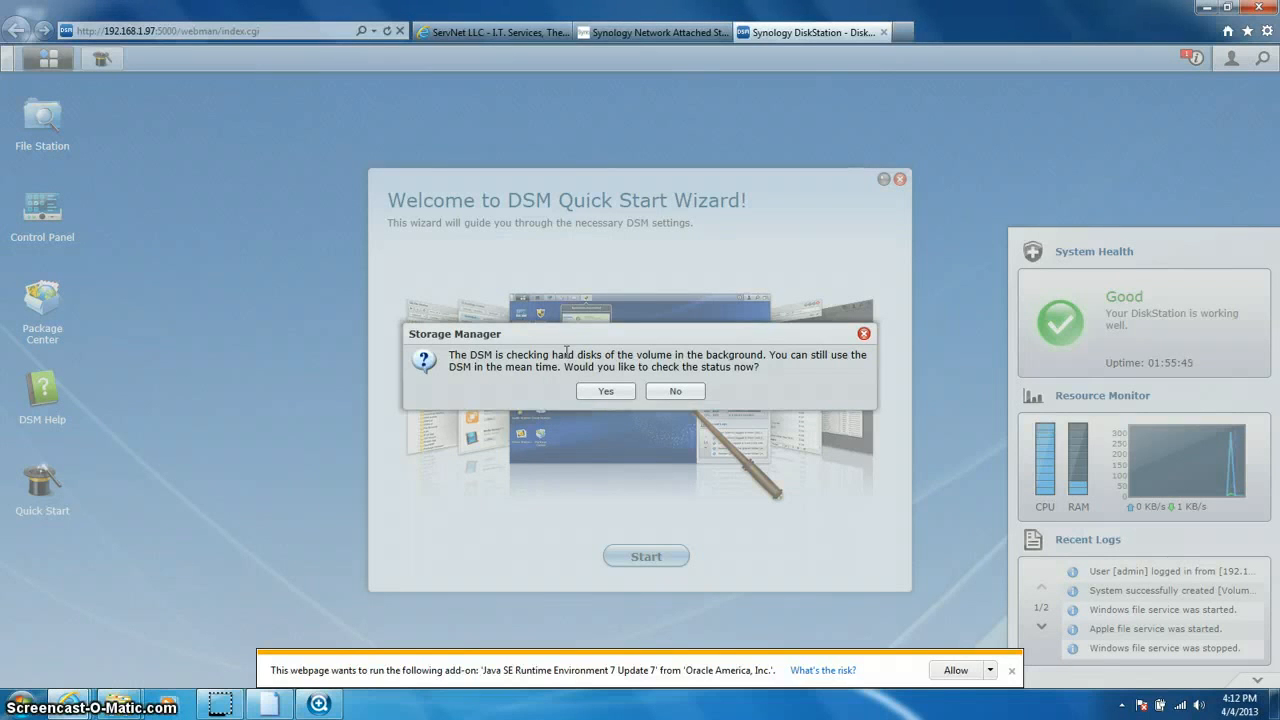
click(599, 393)
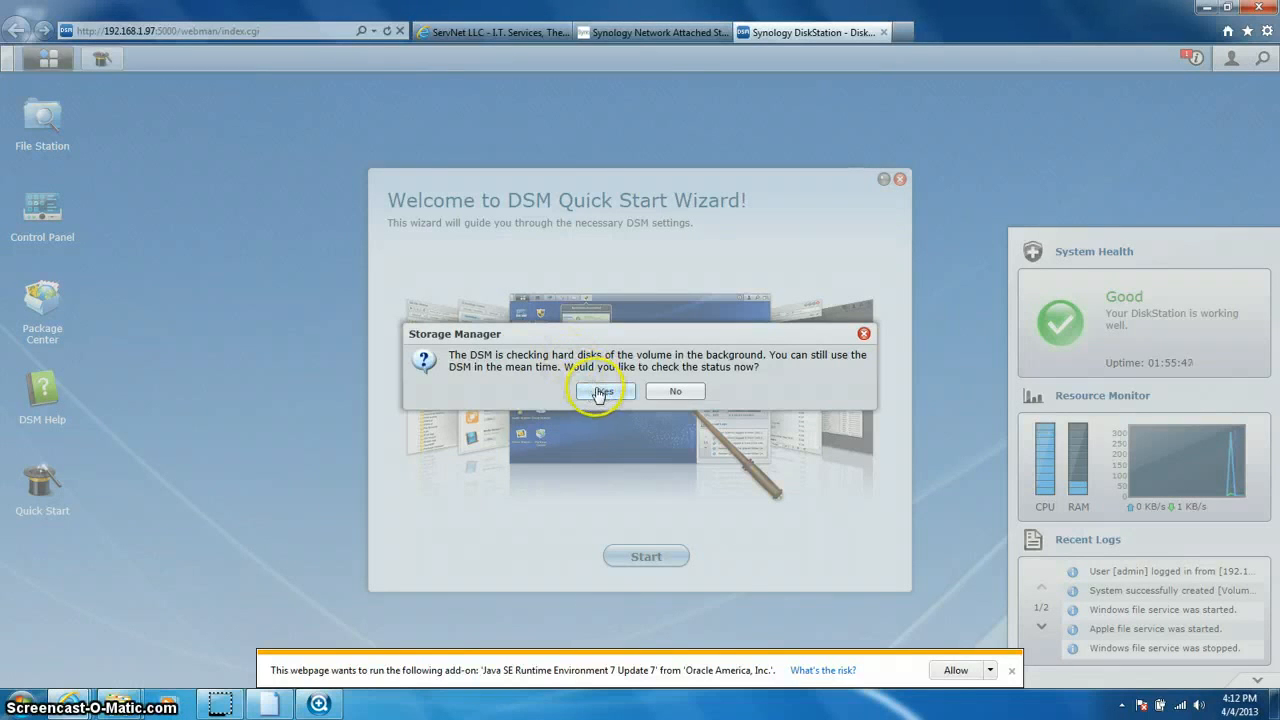